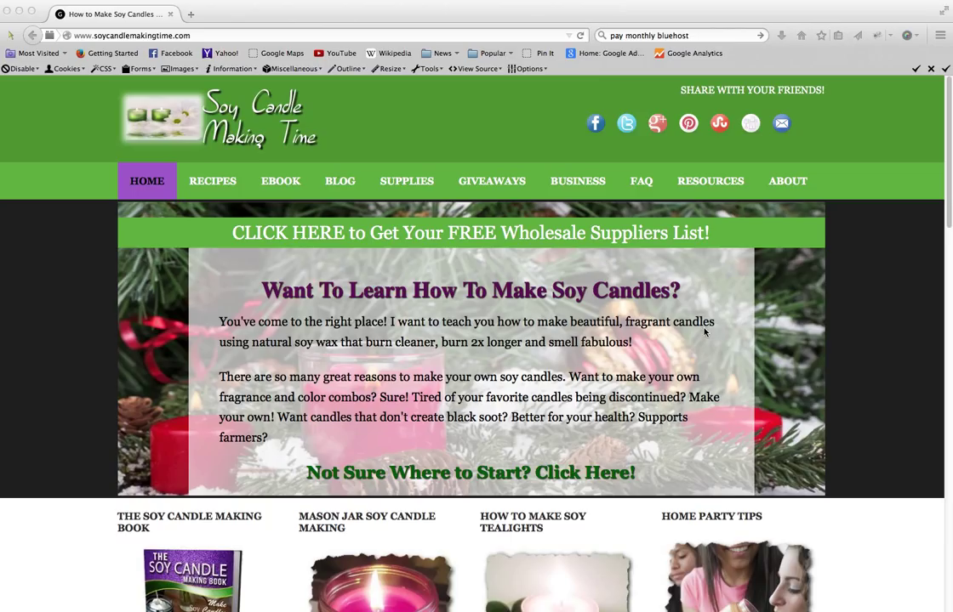
- Open the site's Resources page and follow the Bluehost link to its sign-up page
left_click(720, 187)
left_click(719, 184)
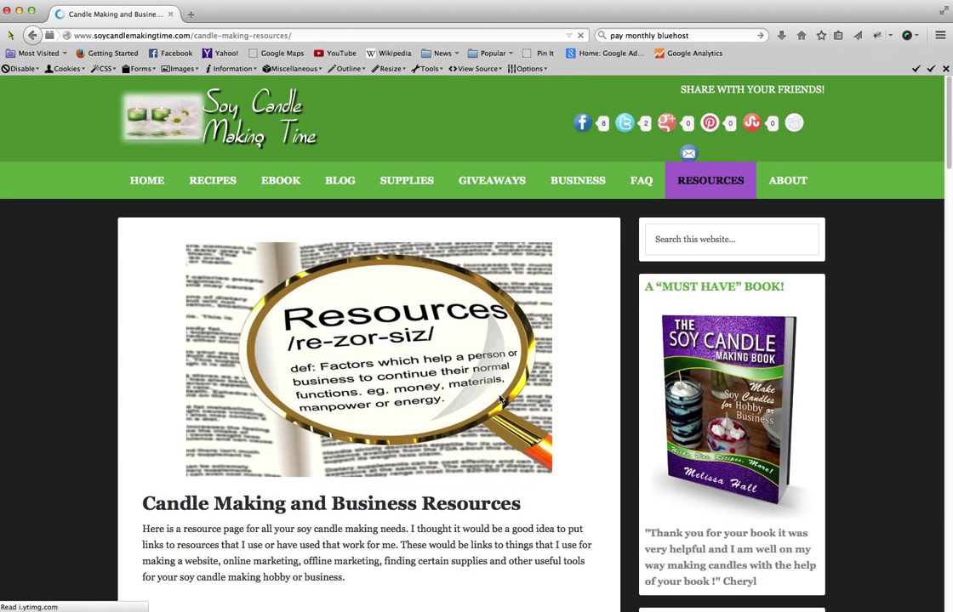
scroll(502, 393, "down", 1)
scroll(507, 400, "down", 8)
scroll(507, 405, "down", 2)
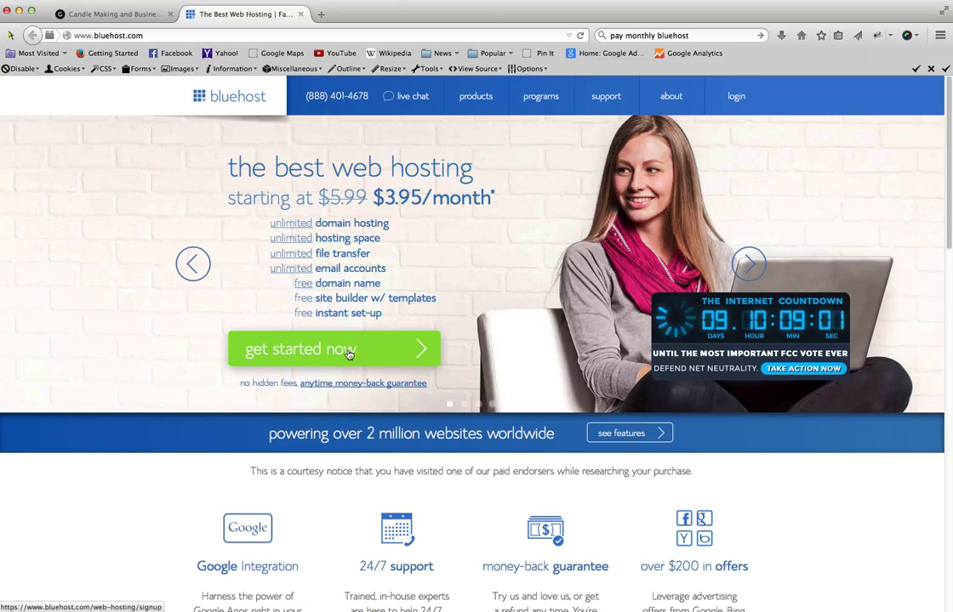
left_click(347, 356)
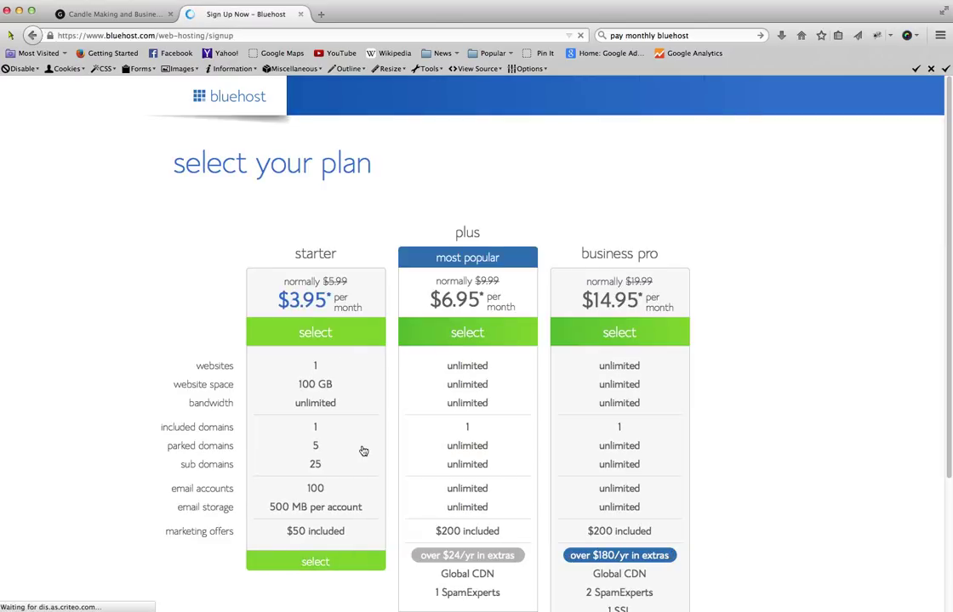
- Review the starter, plus and business pro plans in the comparison table
scroll(363, 451, "down", 1)
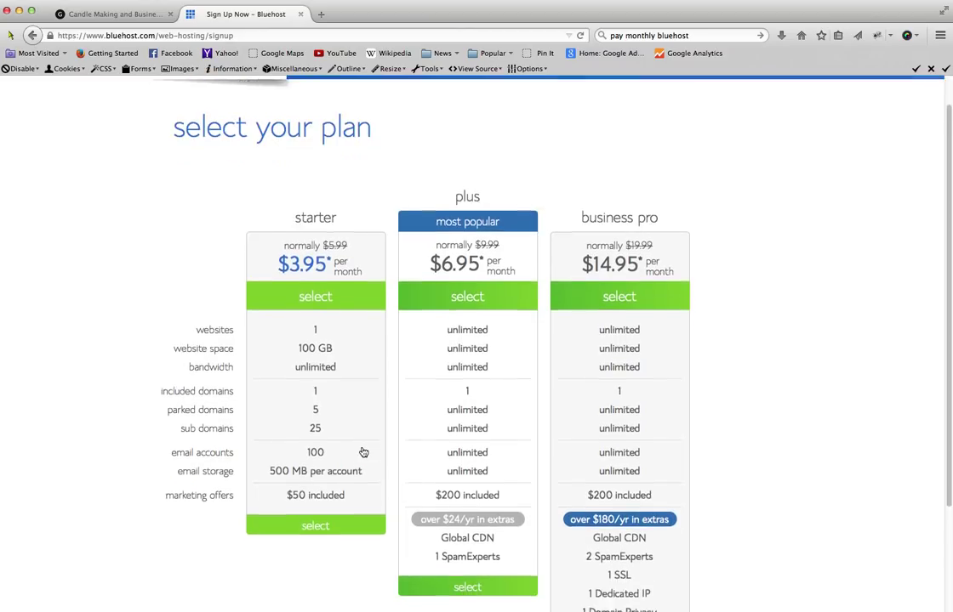
scroll(359, 463, "down", 1)
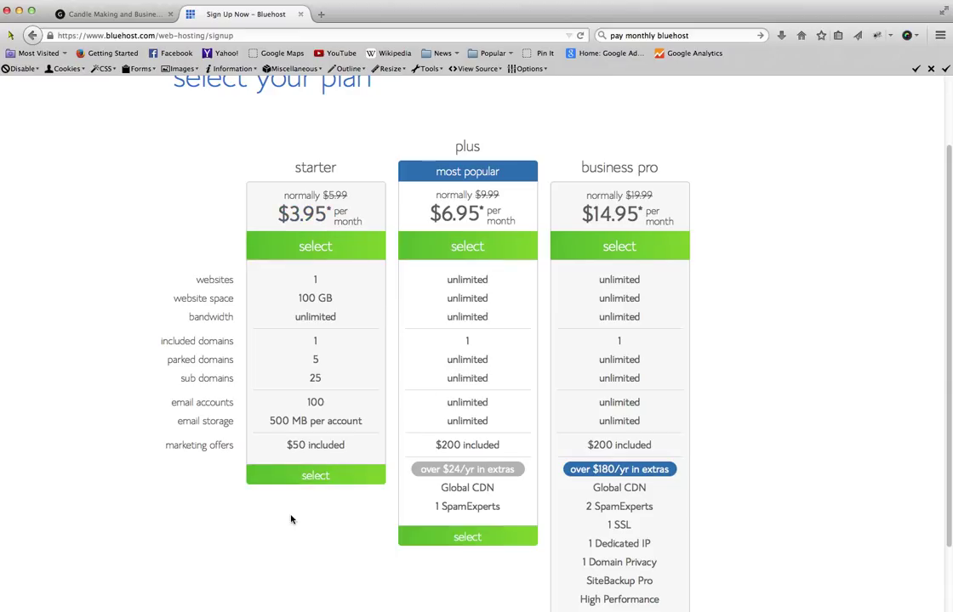
- Choose the starter plan and submit the new domain diybeeswaxcandles with .com
left_click(324, 478)
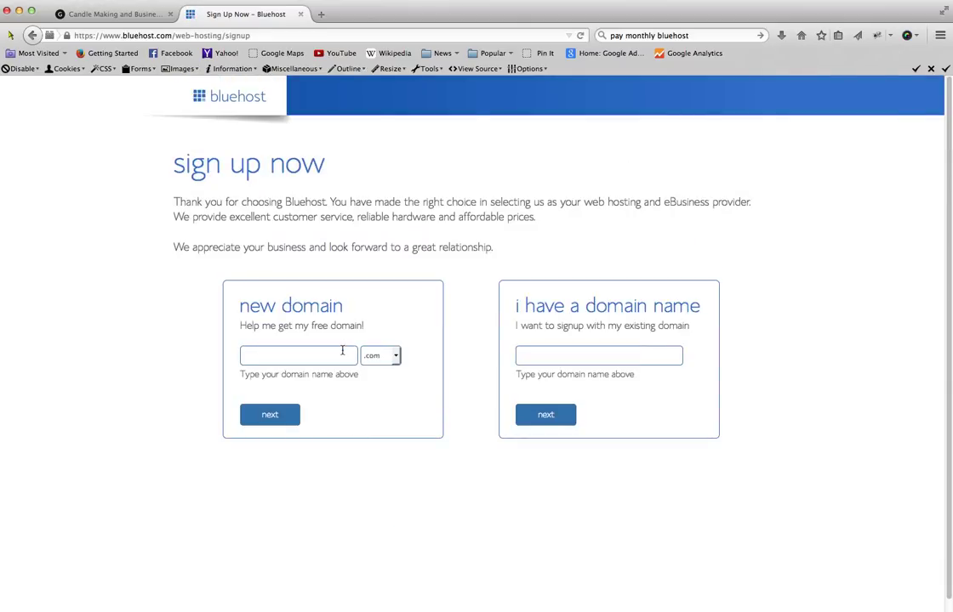
left_click(339, 355)
type("di")
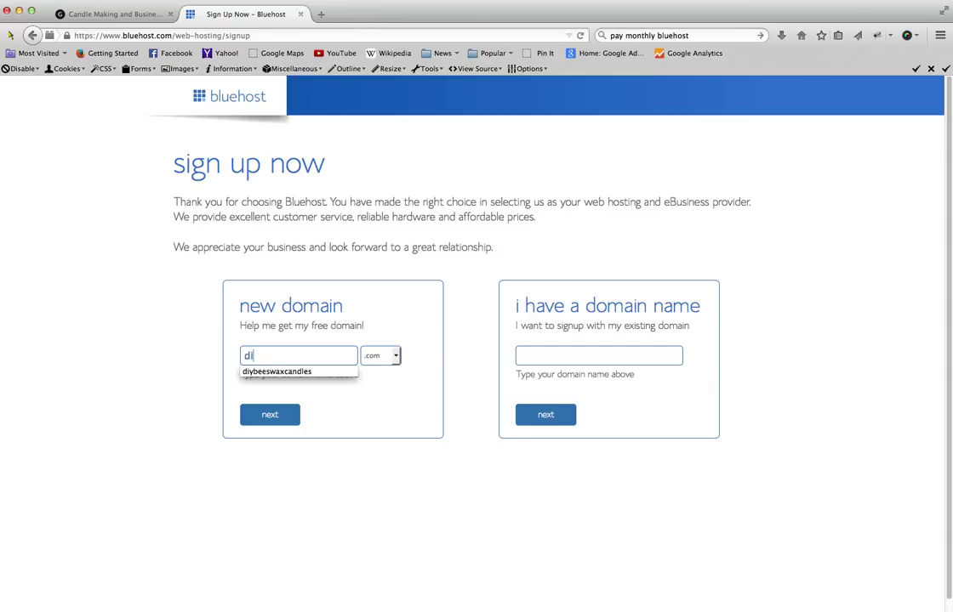
type("ybeeswaxcandles")
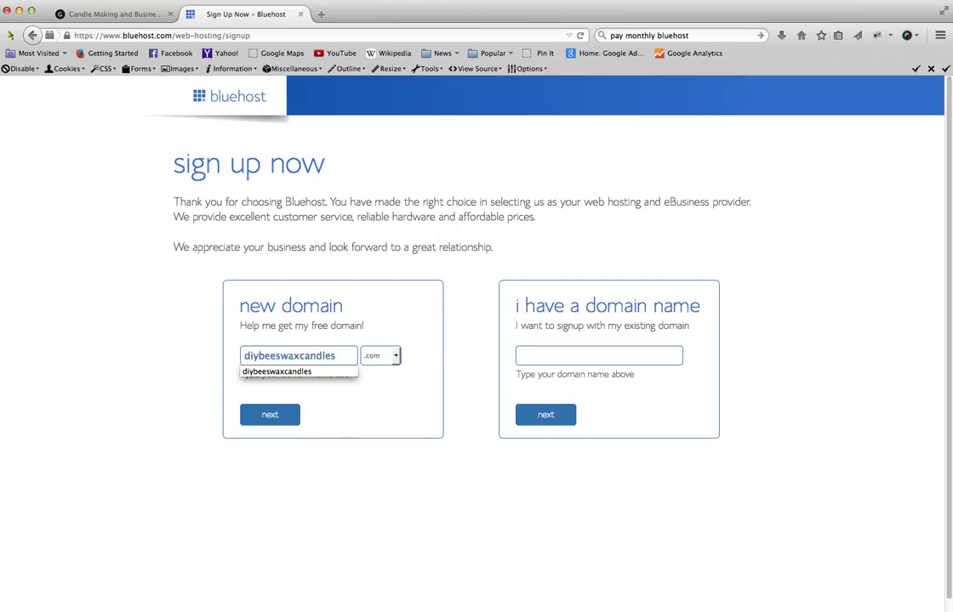
left_click(393, 392)
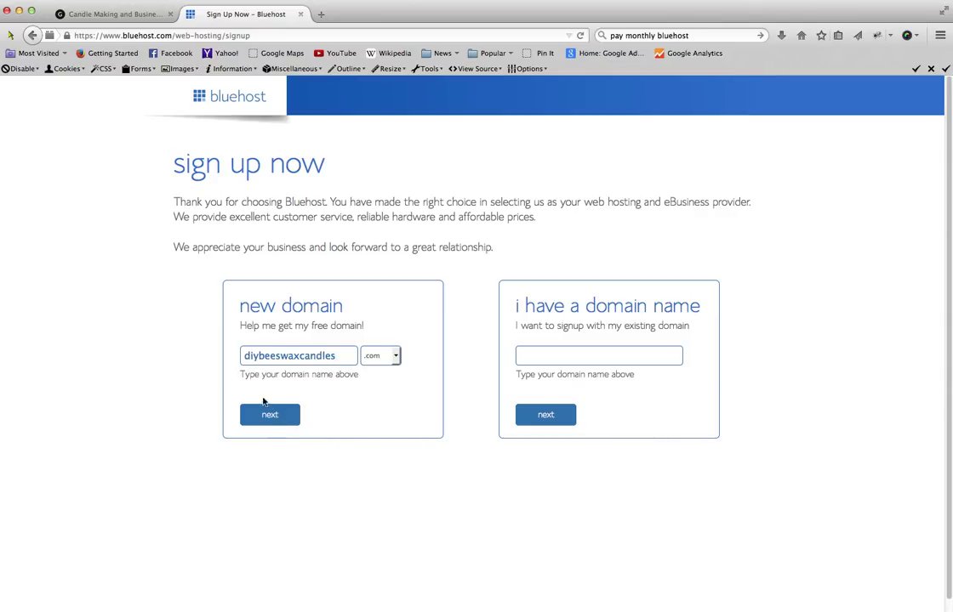
left_click(396, 357)
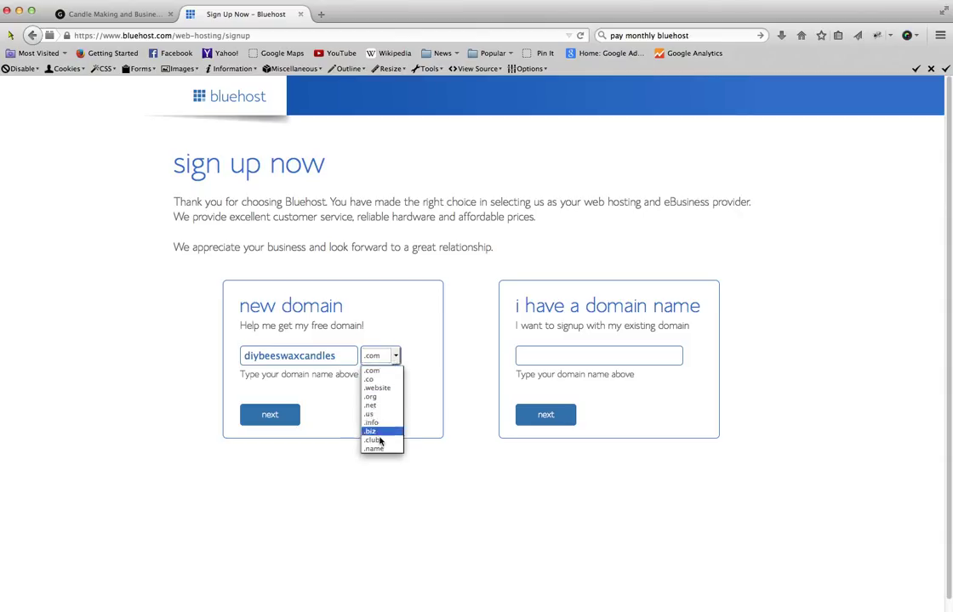
left_click(400, 326)
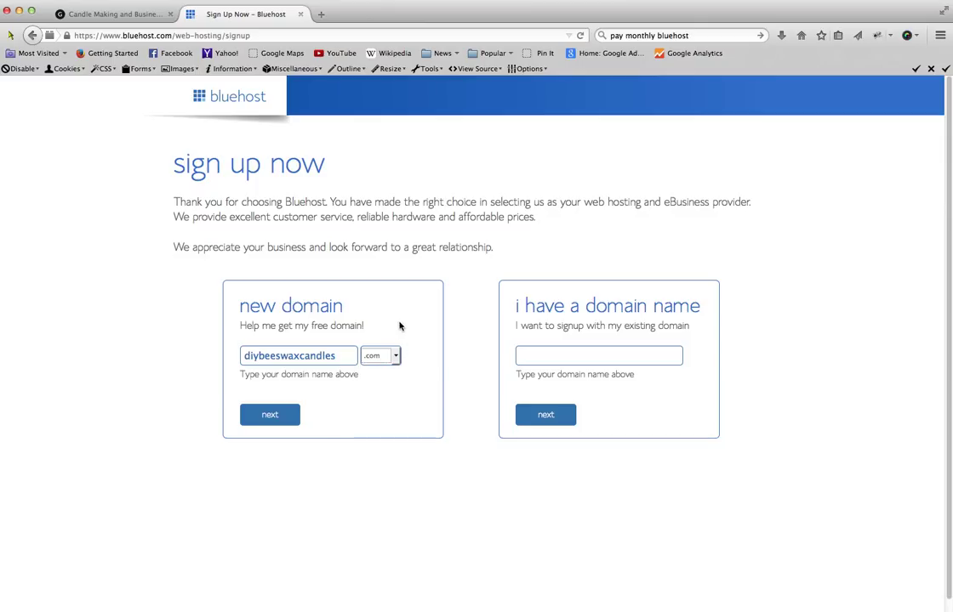
left_click(270, 417)
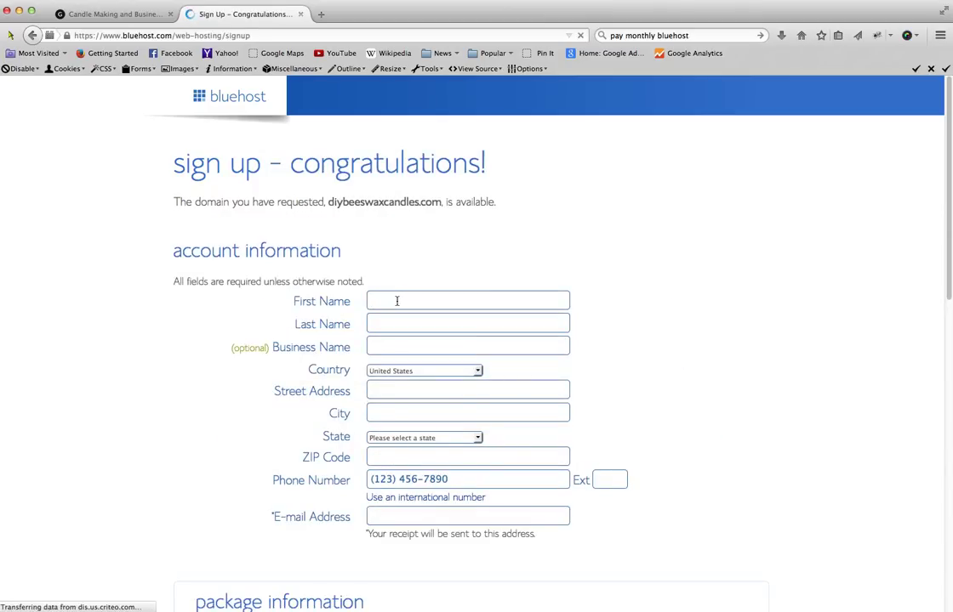
- Enter the account holder's name in the account information form
left_click(396, 301)
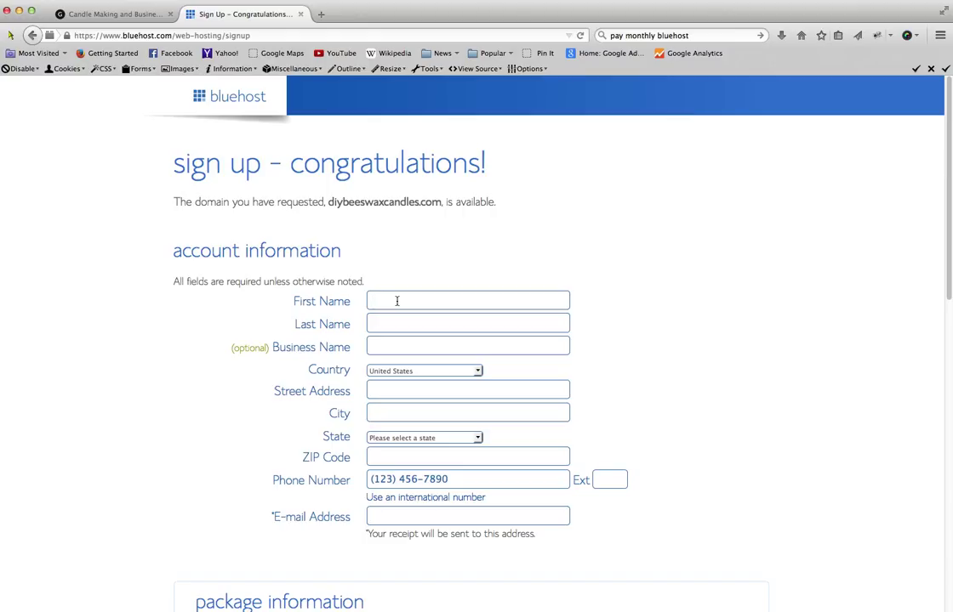
scroll(487, 364, "down", 5)
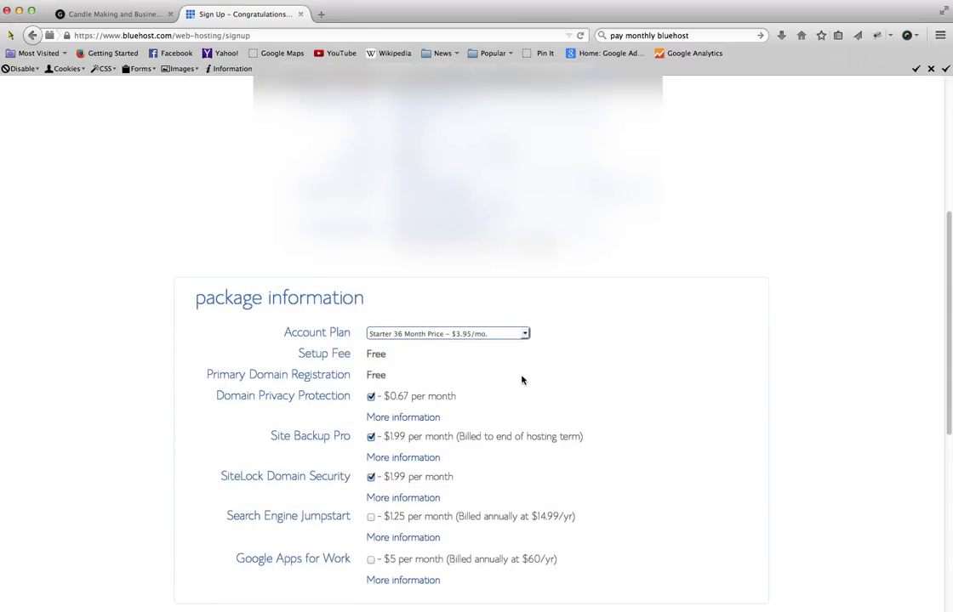
- Set the account plan to Starter 12 Month at $5.95/mo. and submit the sign-up form
left_click(495, 334)
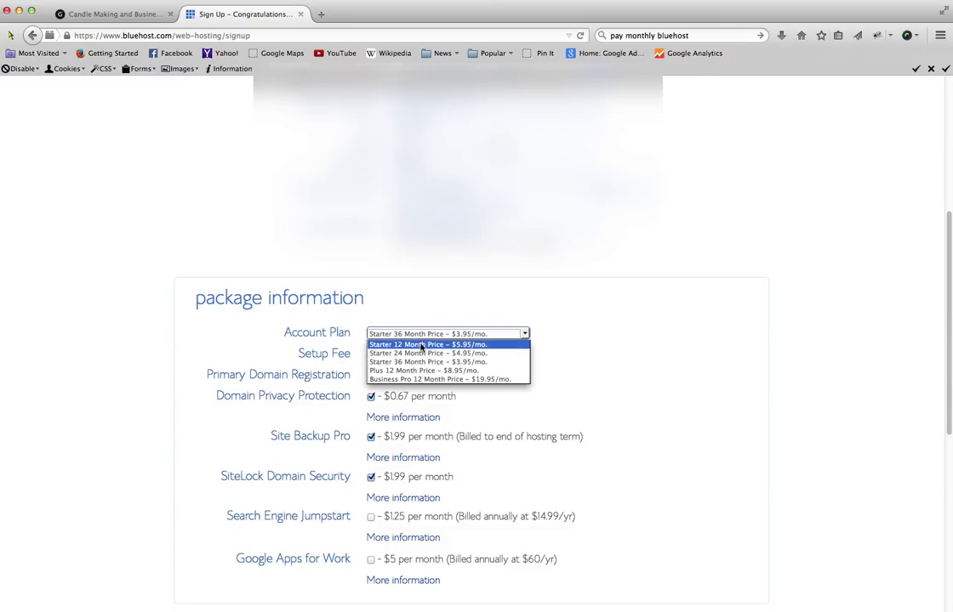
left_click(421, 344)
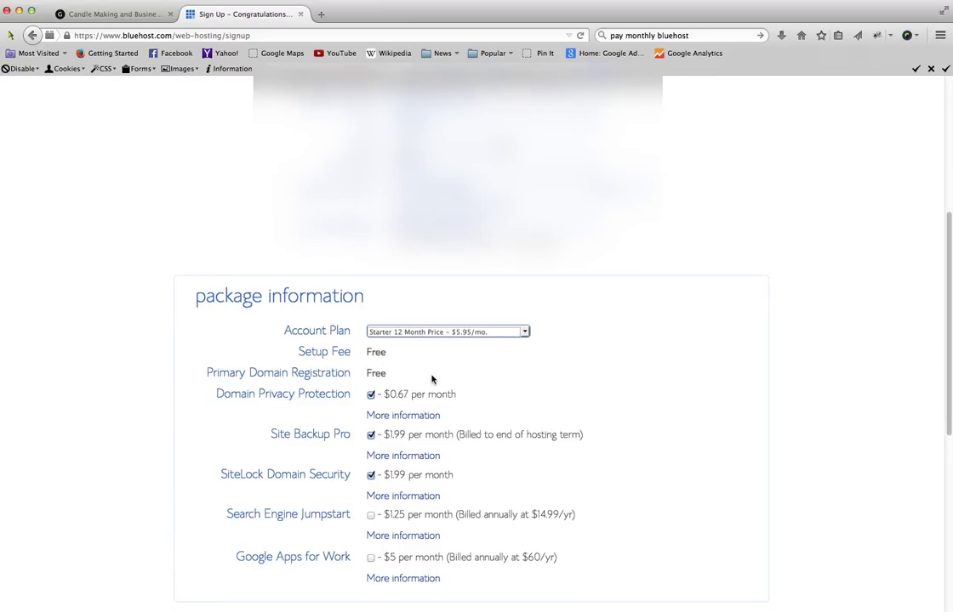
scroll(431, 378, "down", 1)
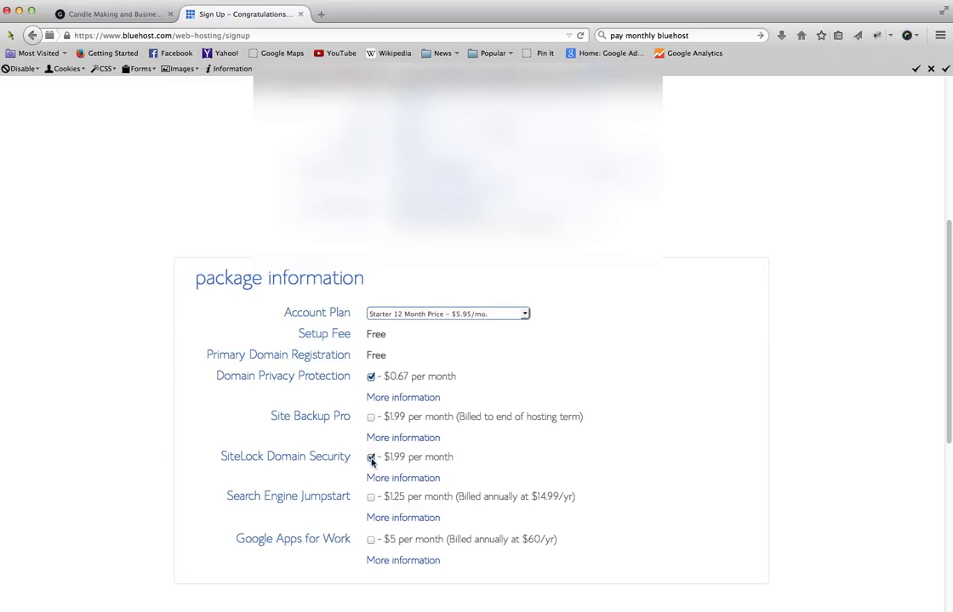
scroll(431, 455, "down", 3)
scroll(434, 467, "down", 5)
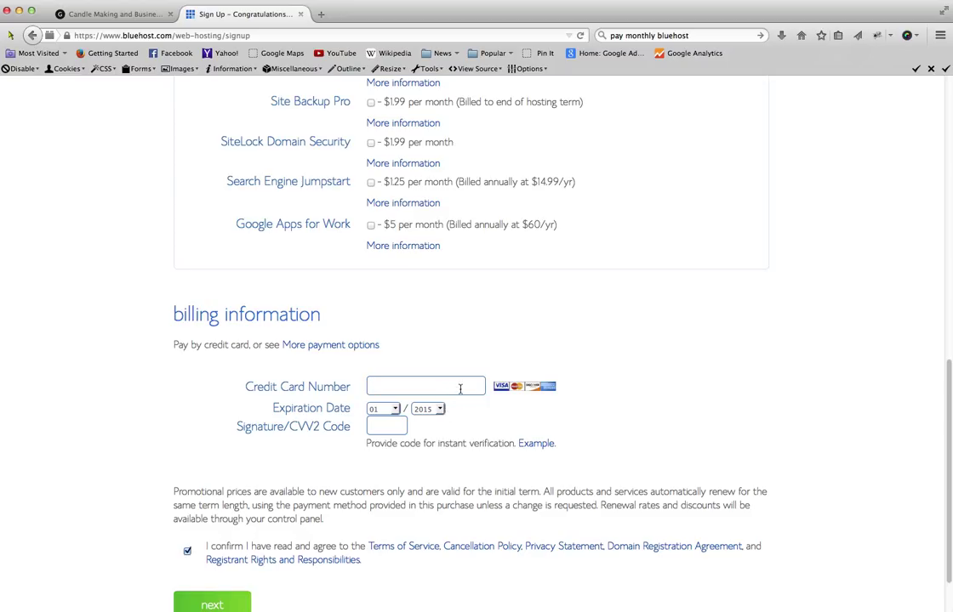
scroll(460, 389, "down", 2)
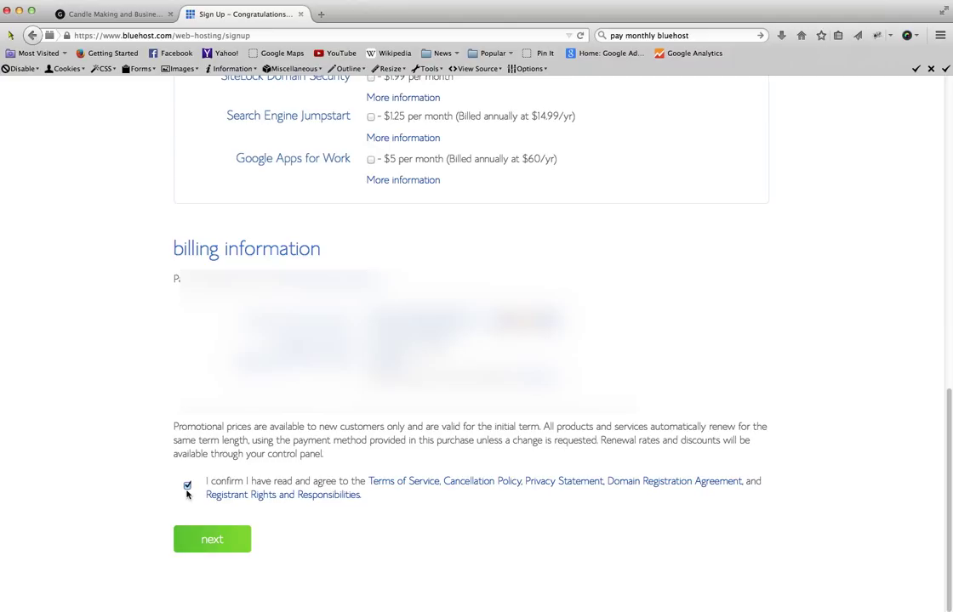
left_click(222, 540)
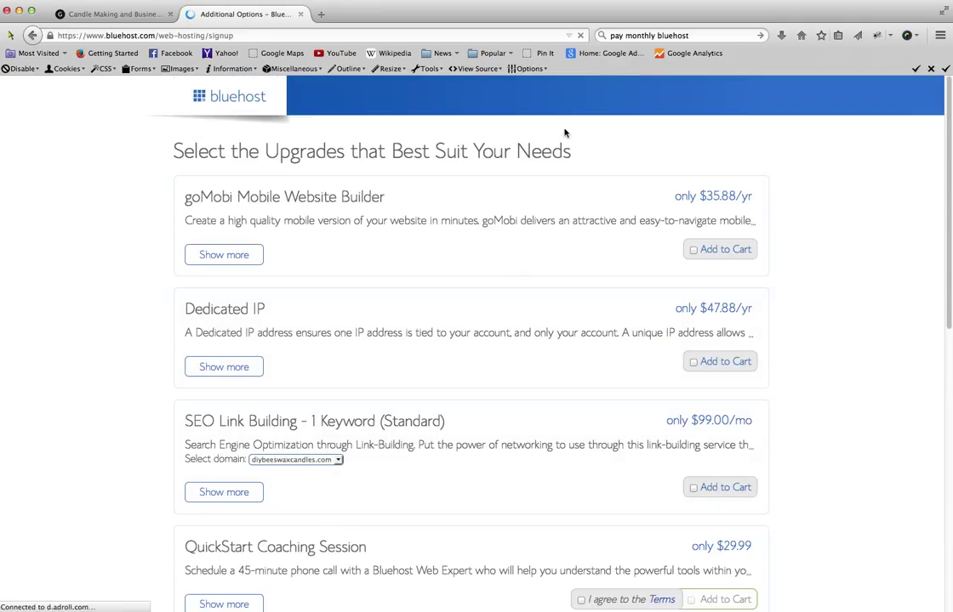
- Skip every upgrade offer, leaving the upgrade total at $0.00, and complete the order
scroll(490, 247, "down", 1)
scroll(490, 246, "down", 3)
scroll(500, 254, "down", 2)
scroll(500, 253, "down", 10)
scroll(491, 267, "down", 6)
scroll(502, 272, "up", 1)
scroll(501, 274, "down", 1)
scroll(502, 276, "down", 1)
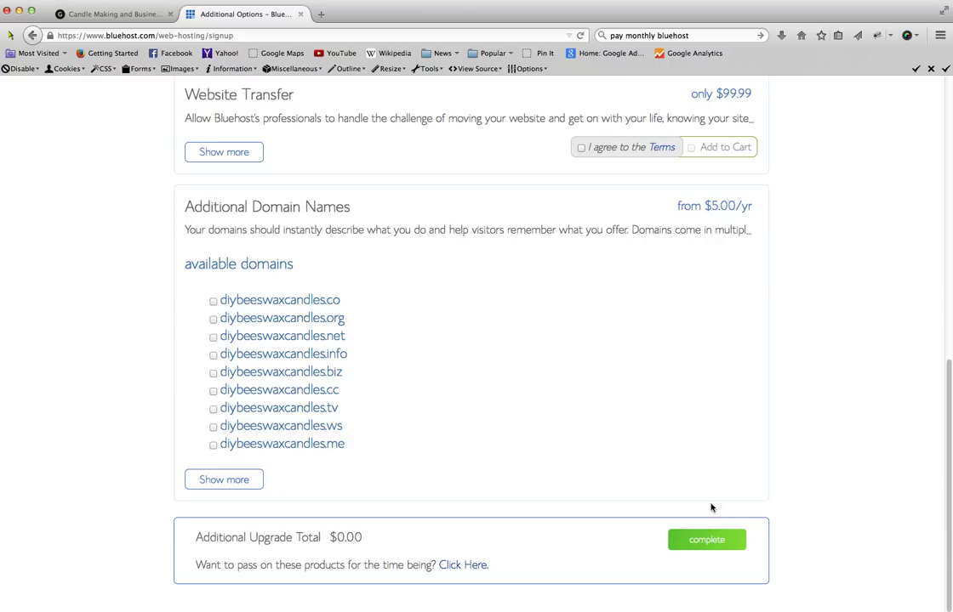
left_click(697, 544)
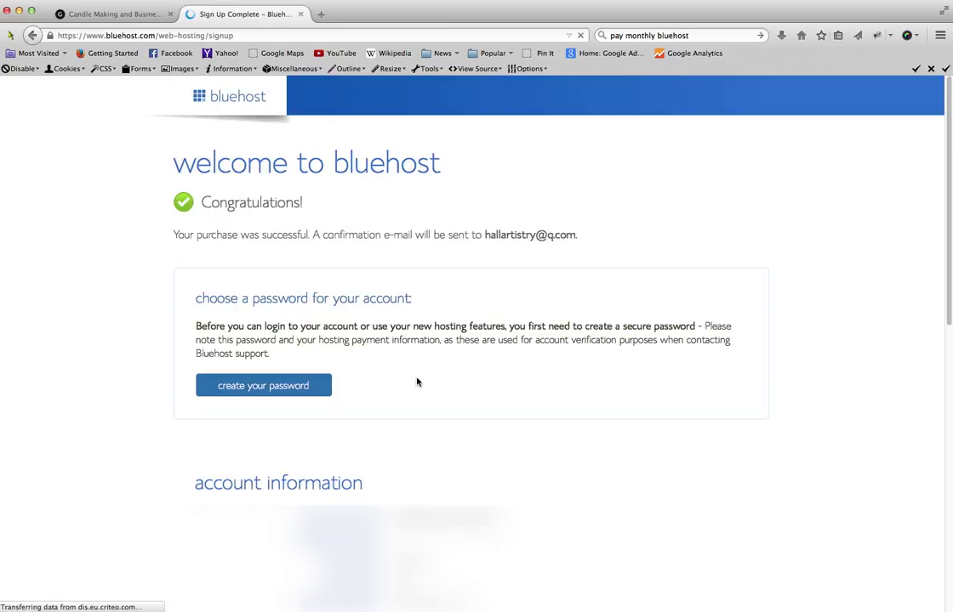
- Agree to the terms and create the new account password, entering it twice
scroll(416, 382, "down", 1)
scroll(417, 381, "down", 3)
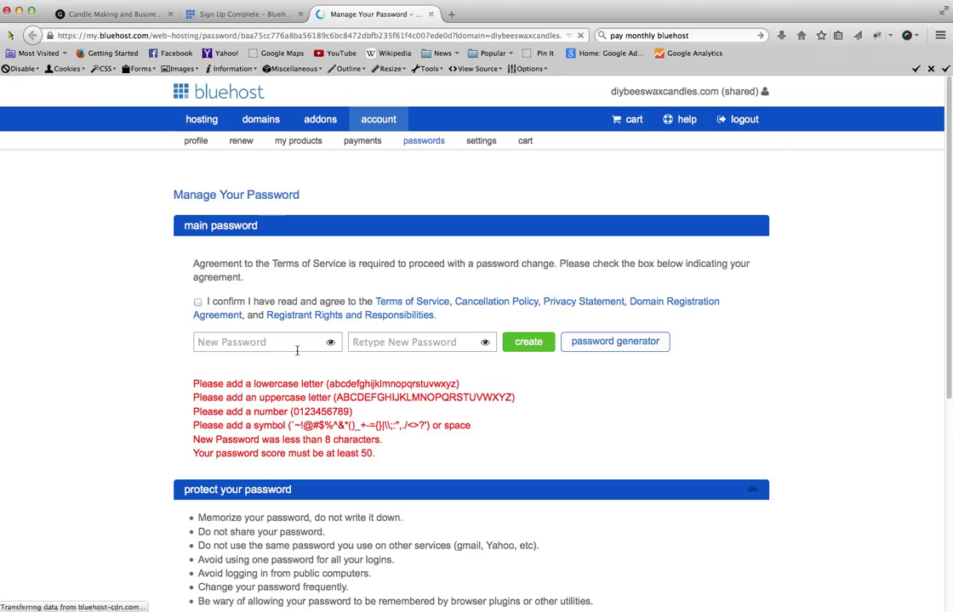
scroll(226, 160, "down", 4)
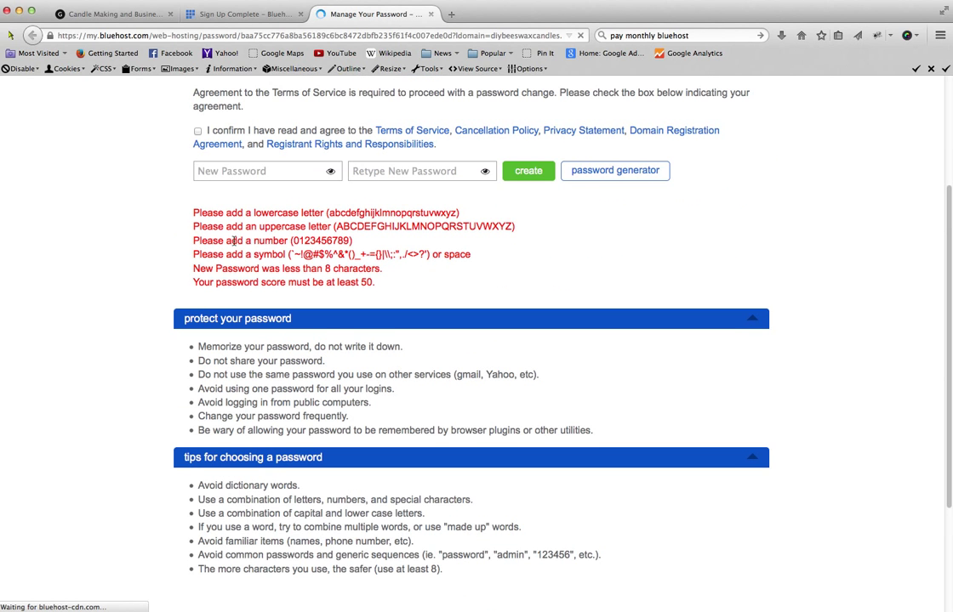
scroll(229, 239, "up", 1)
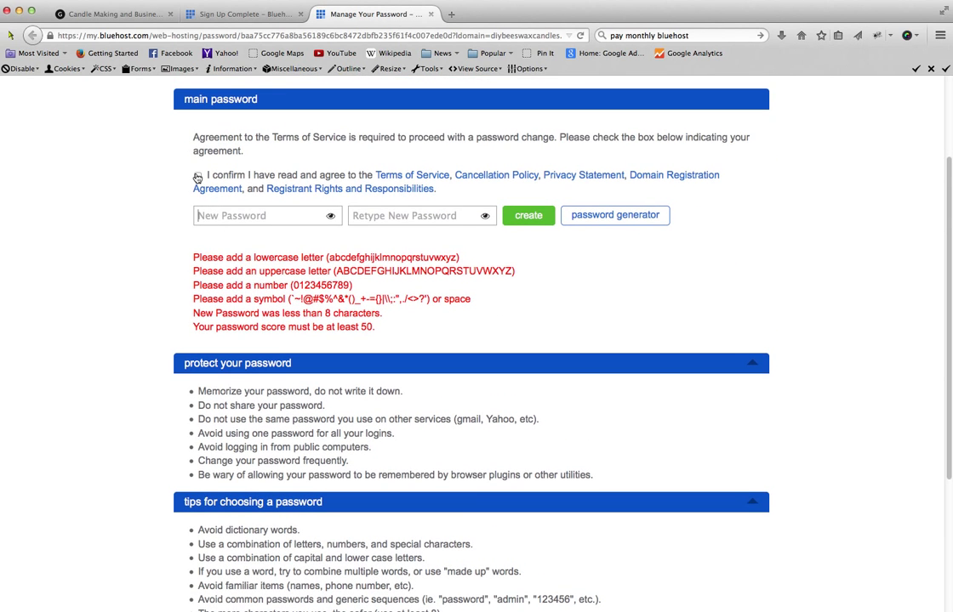
left_click(197, 177)
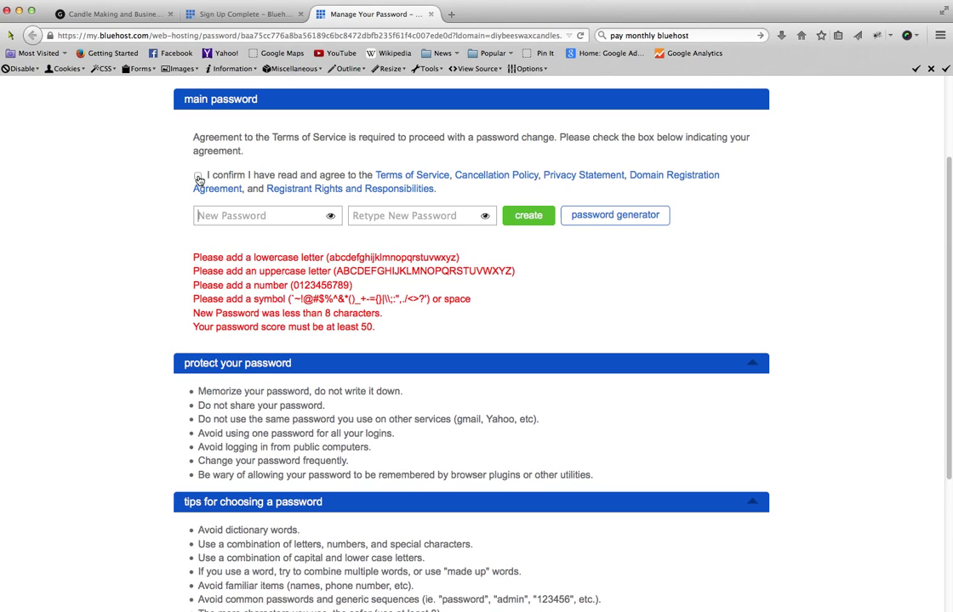
left_click(270, 214)
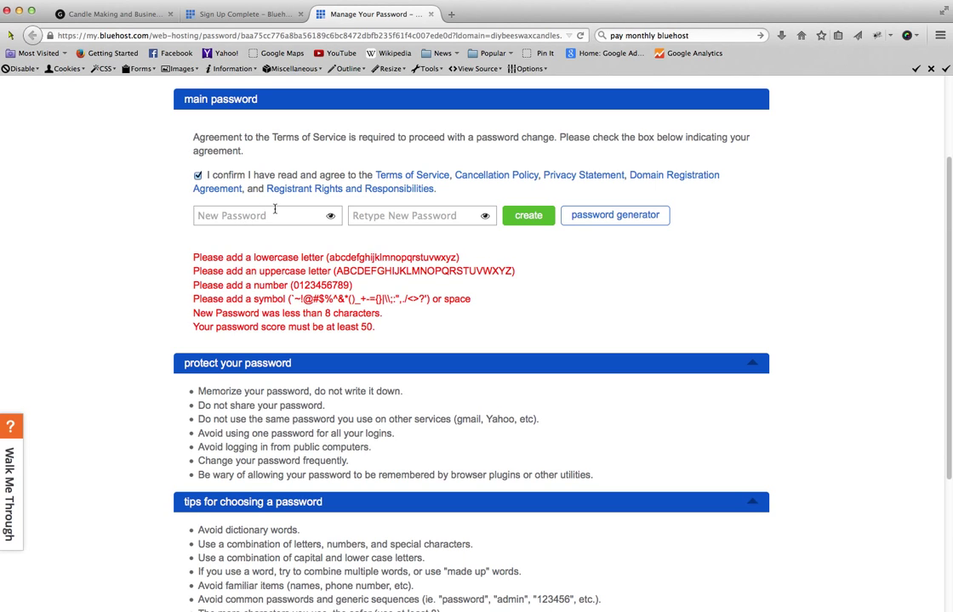
type("•••••••")
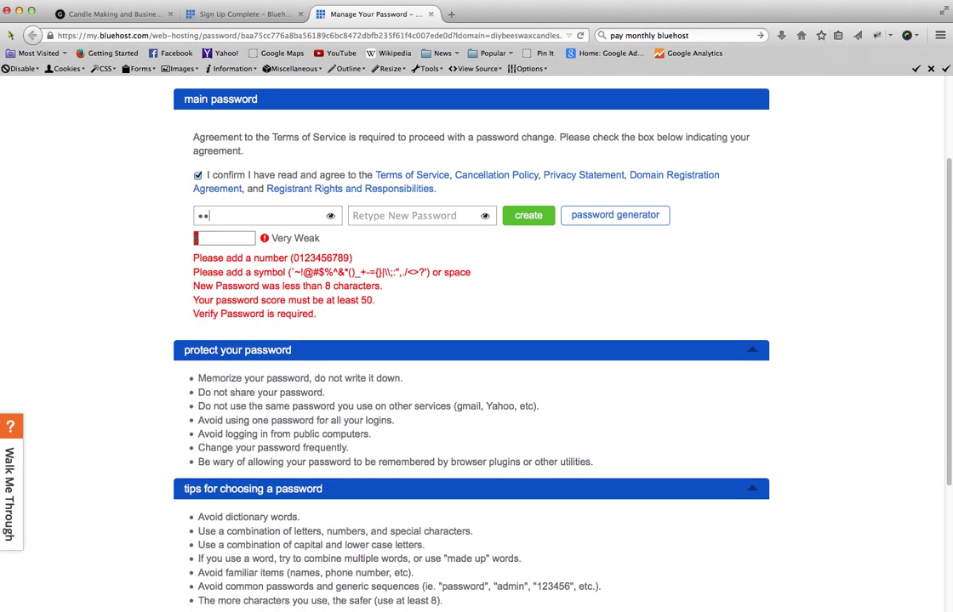
type("•")
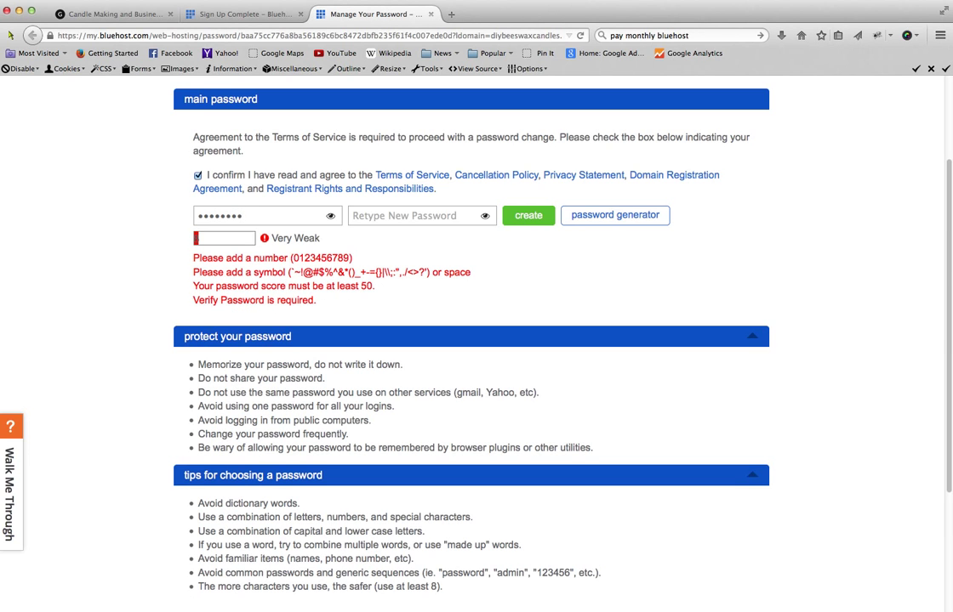
type("••")
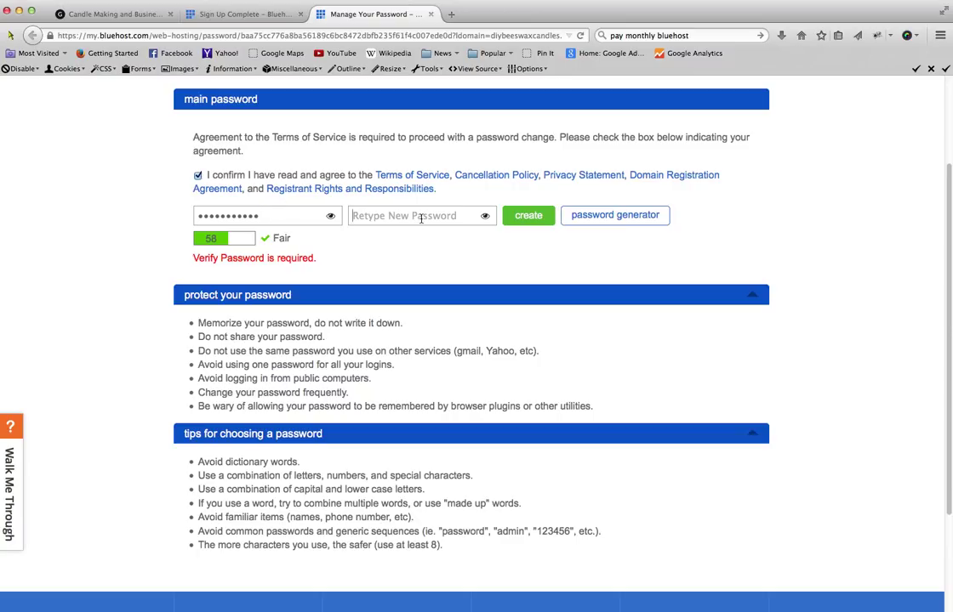
type("•")
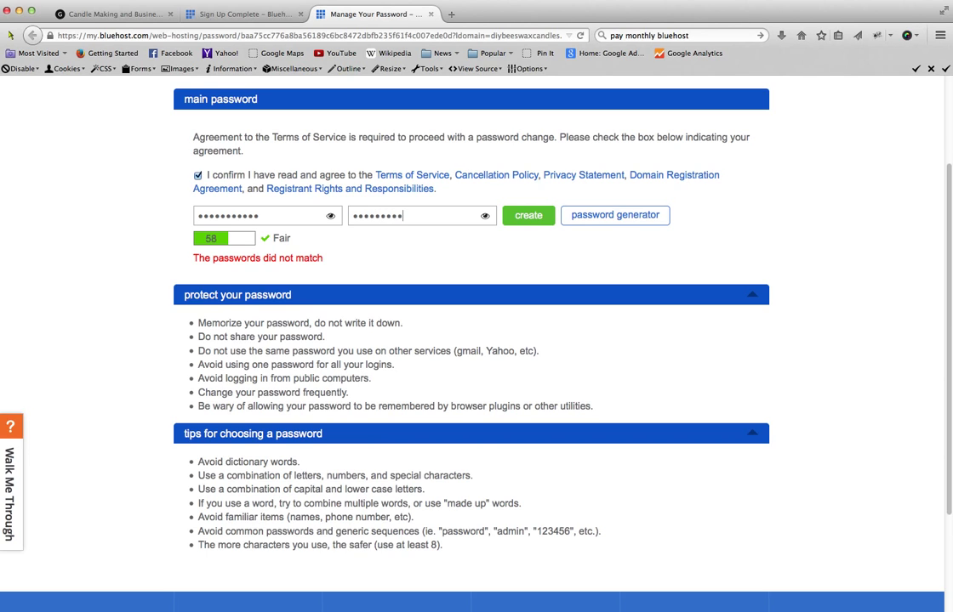
type("••")
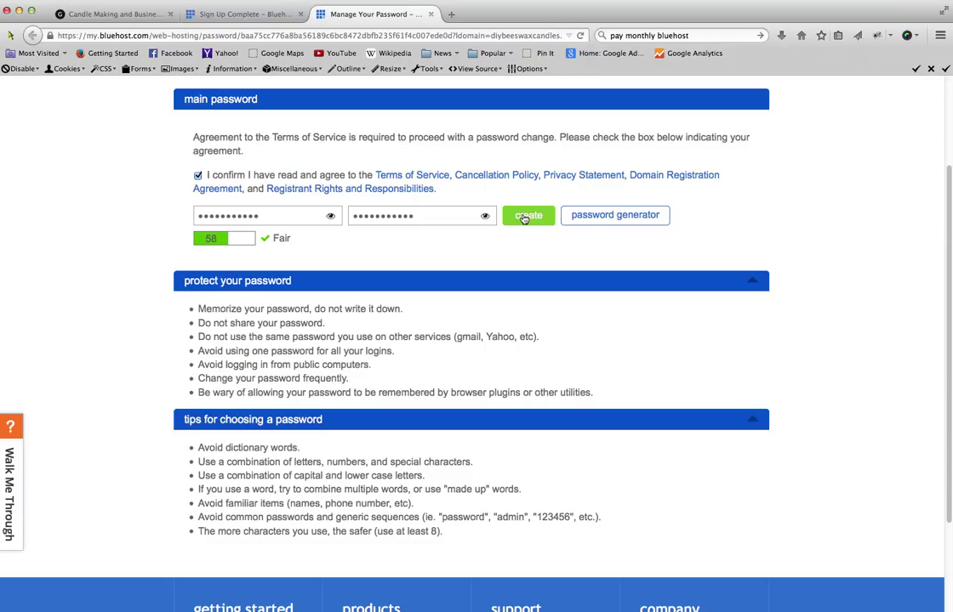
left_click(523, 219)
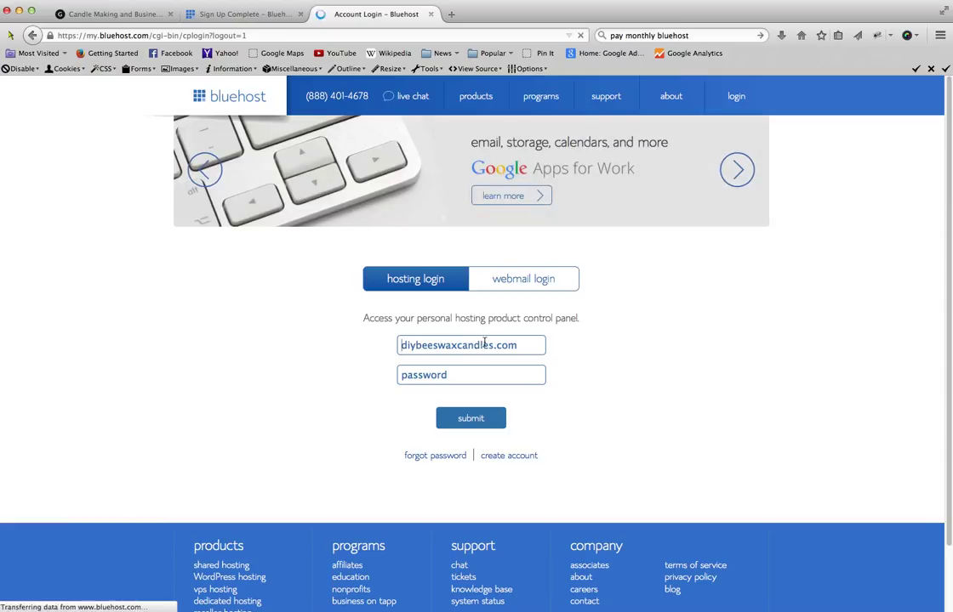
- Log in to the diybeeswaxcandles.com hosting control panel with the account password
left_click(482, 376)
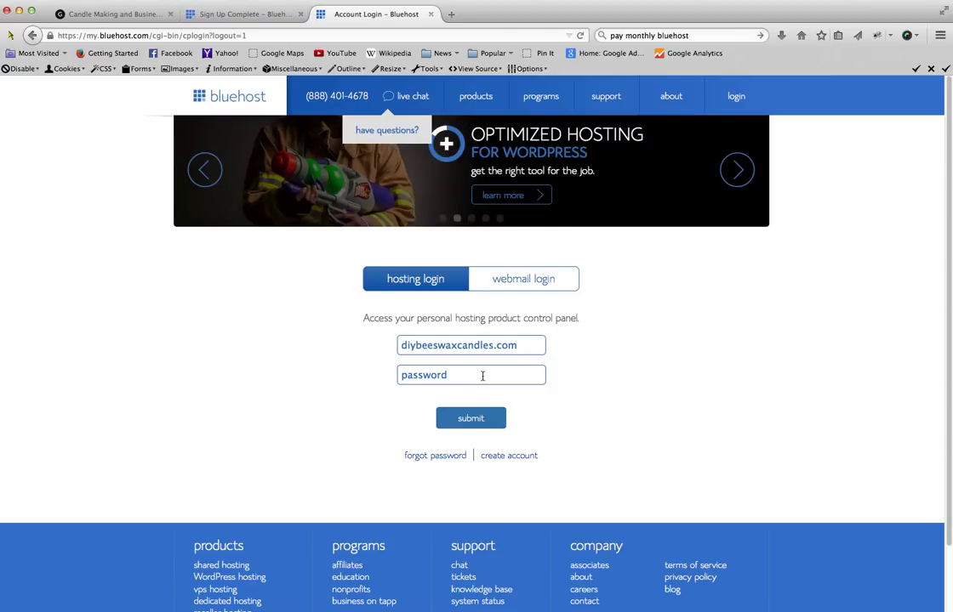
type("•••")
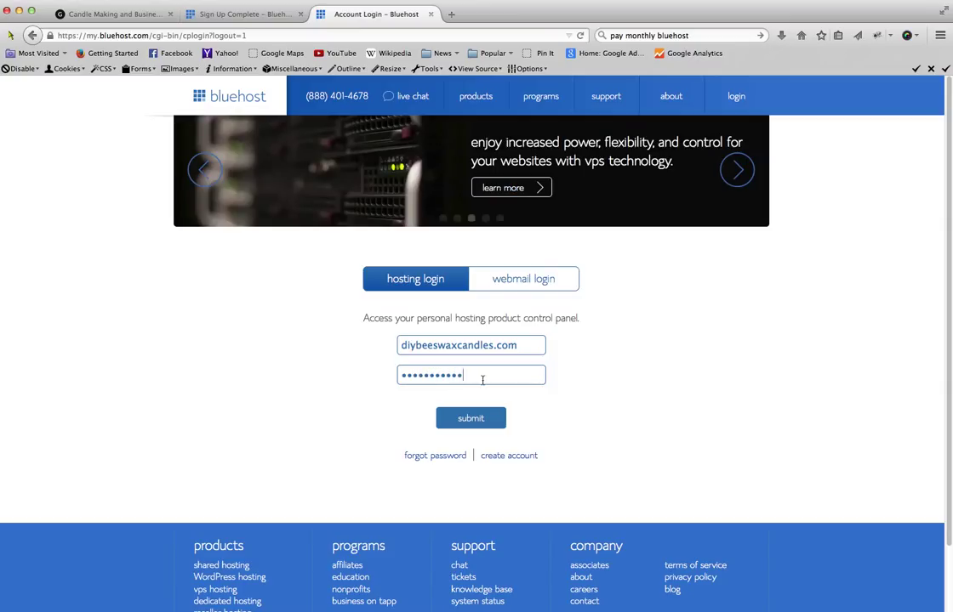
left_click(481, 416)
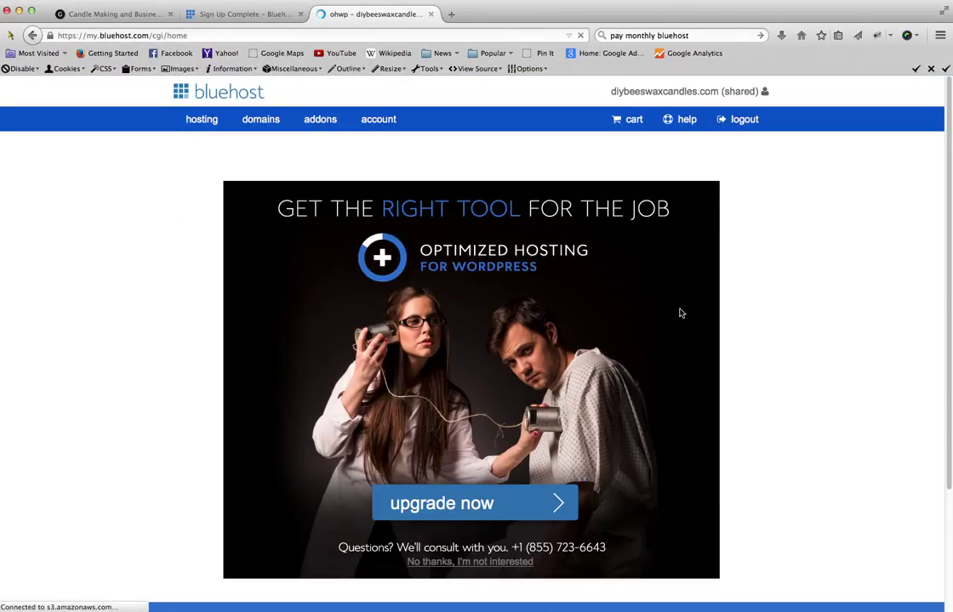
scroll(687, 311, "down", 1)
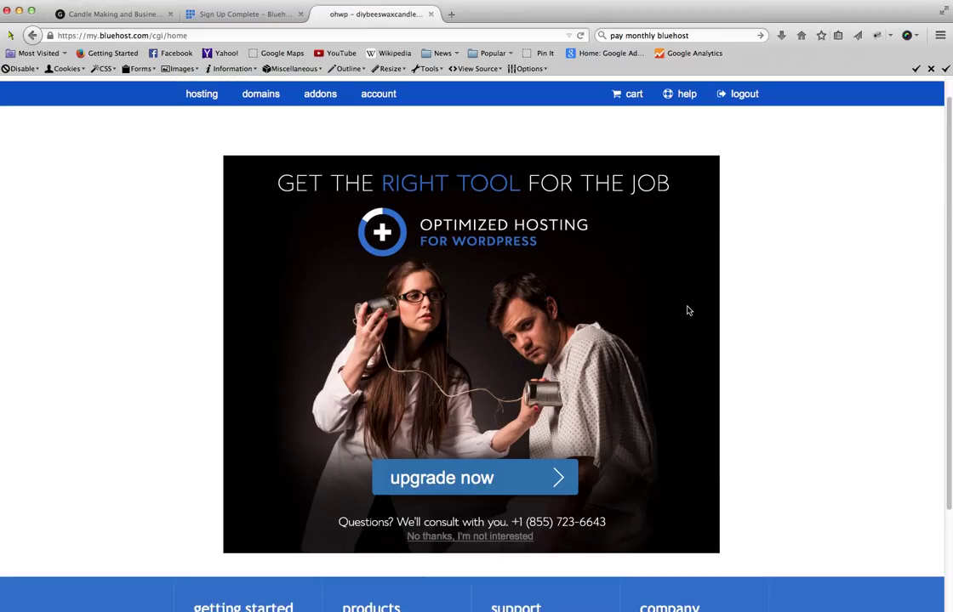
scroll(689, 311, "down", 2)
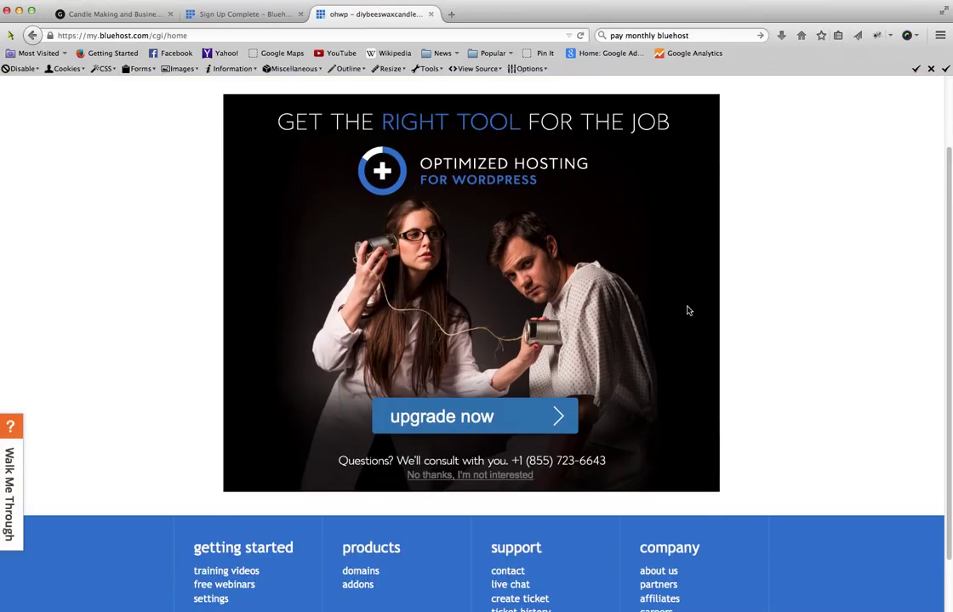
scroll(689, 310, "down", 1)
scroll(688, 309, "up", 2)
scroll(688, 308, "up", 2)
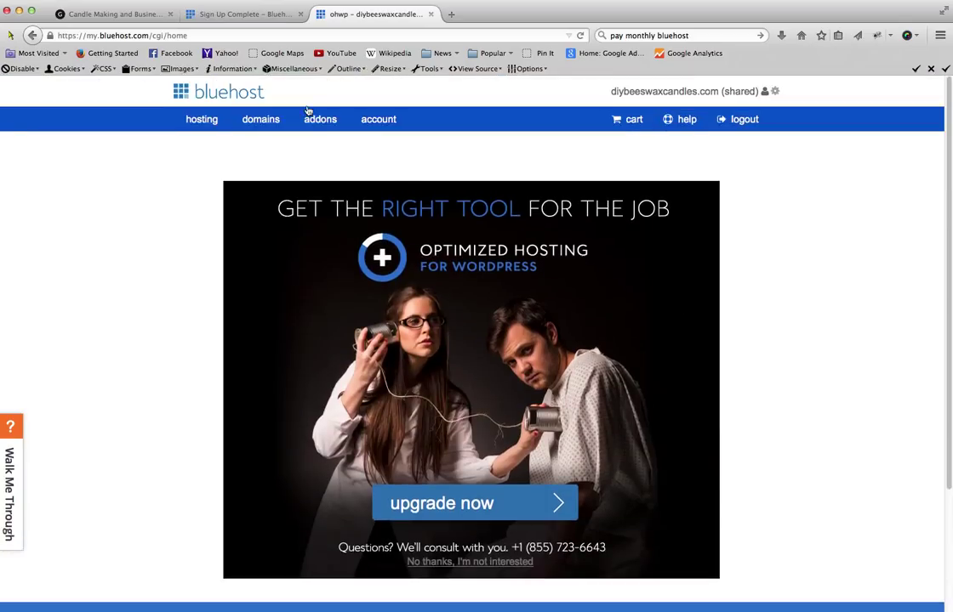
- Open the account's hosting dashboard and dismiss the new-year promotion popup
left_click(388, 123)
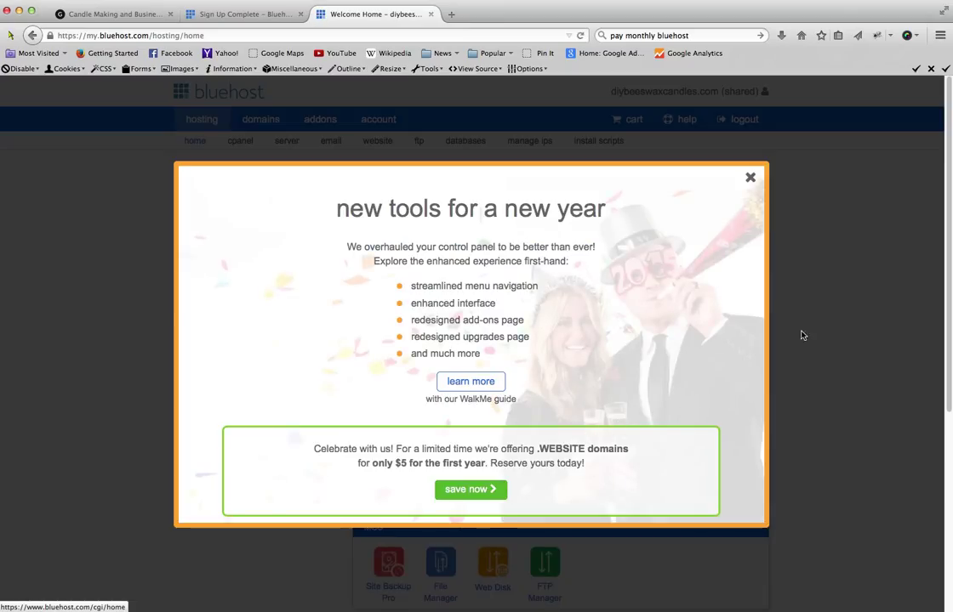
left_click(751, 180)
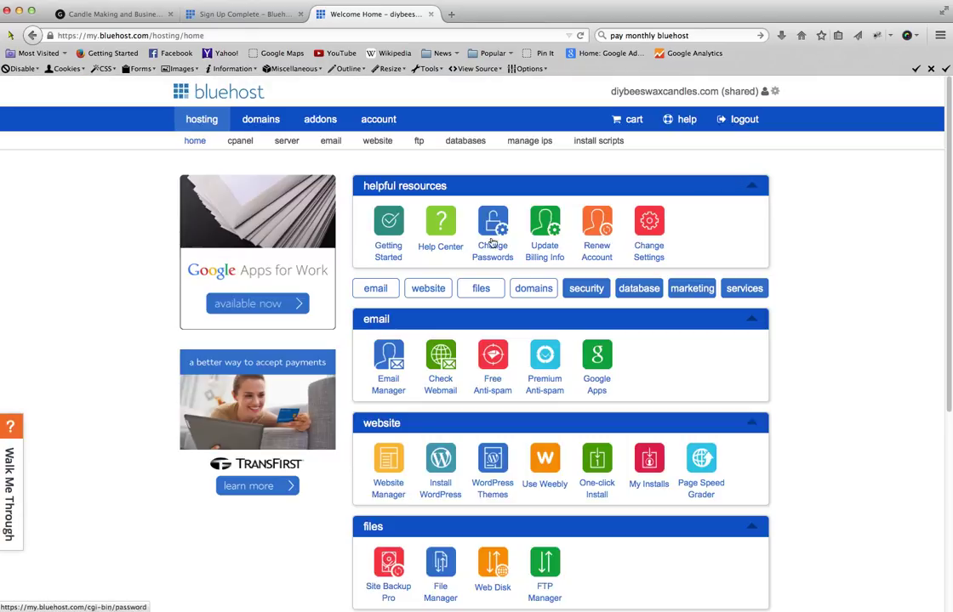
scroll(595, 340, "down", 1)
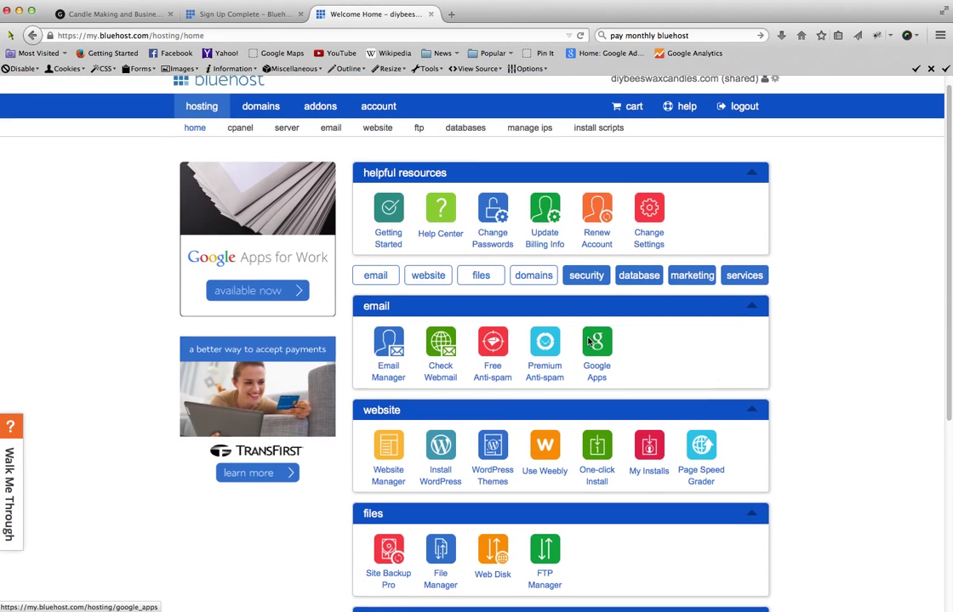
scroll(503, 422, "up", 1)
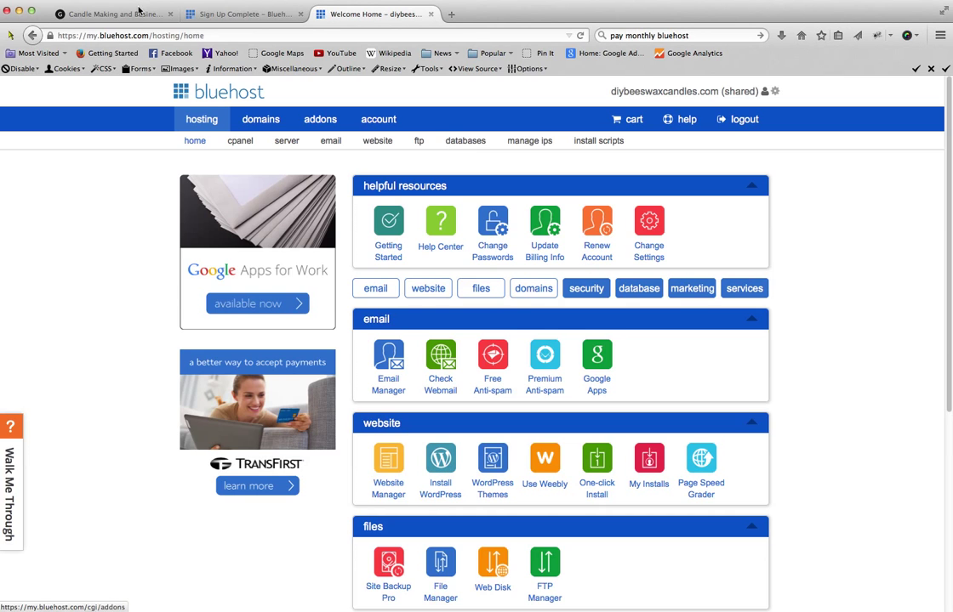
left_click(440, 470)
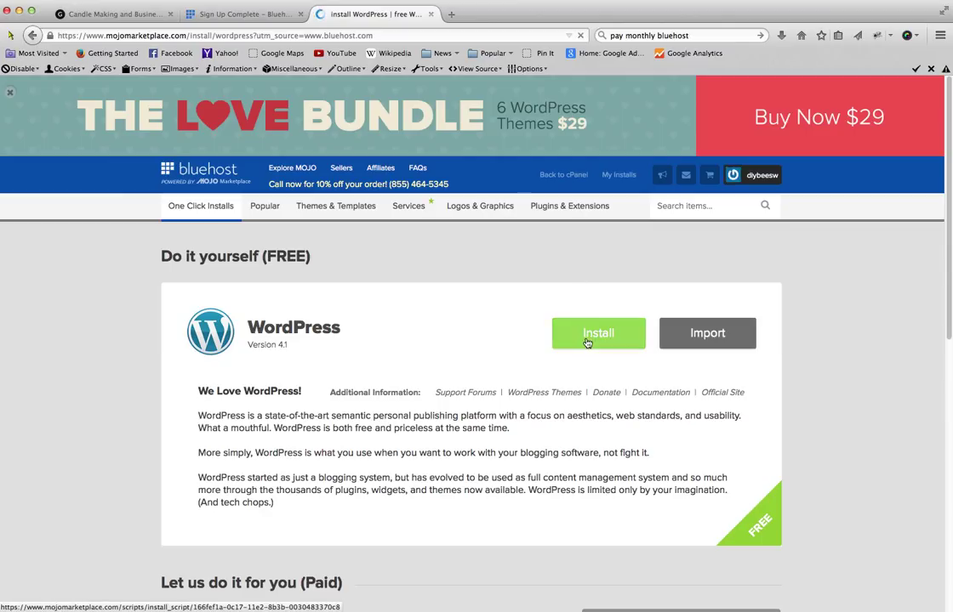
left_click(593, 338)
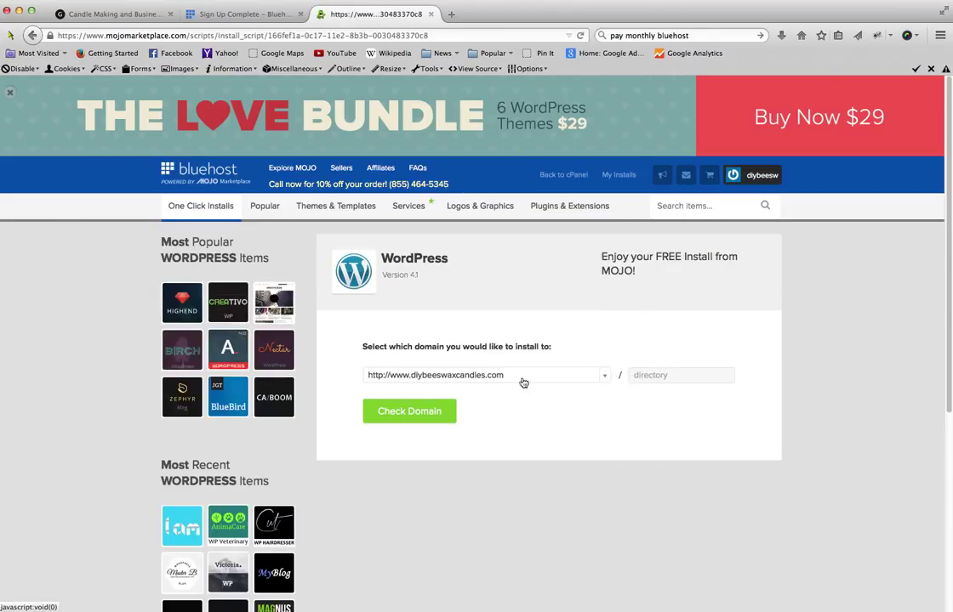
left_click(409, 414)
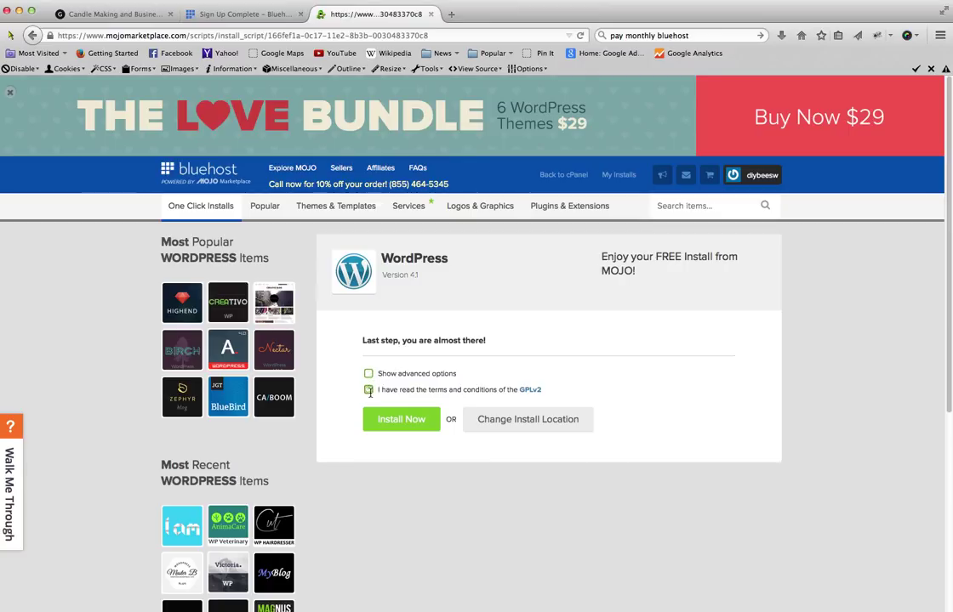
left_click(368, 390)
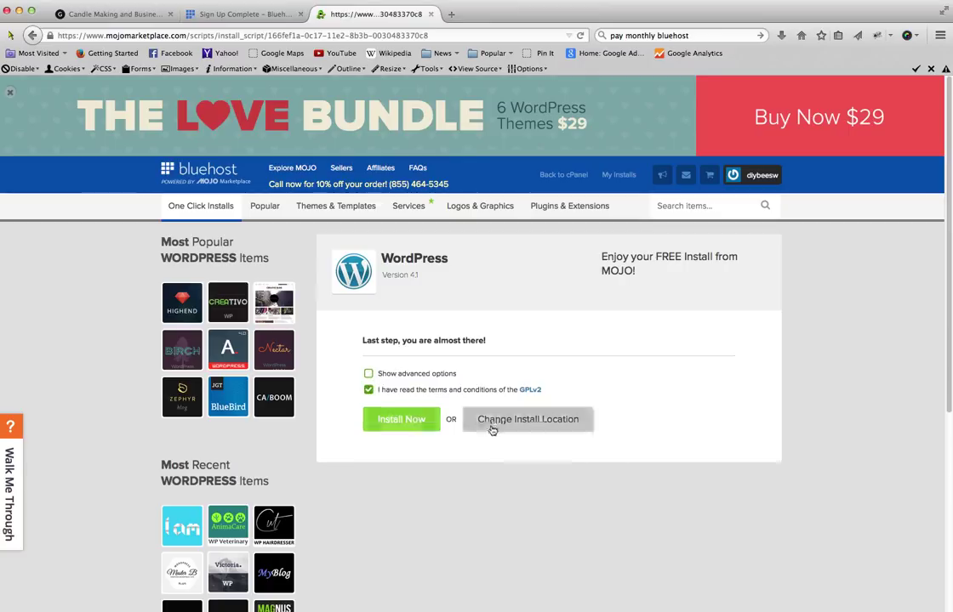
left_click(408, 425)
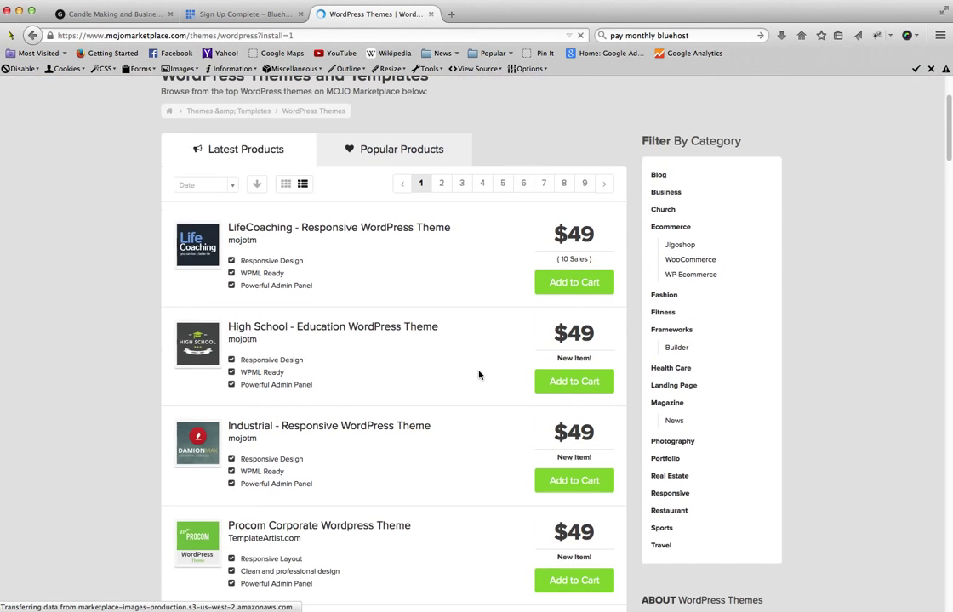
- Wait for the WordPress install to finish and view its credentials in the Notification Center
scroll(479, 377, "down", 5)
scroll(479, 375, "down", 15)
scroll(479, 374, "up", 13)
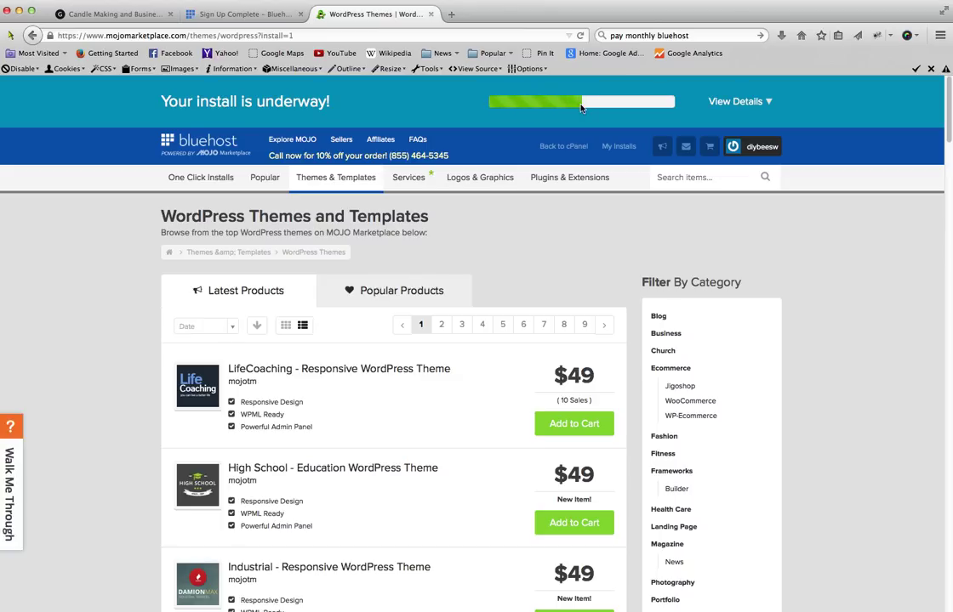
mouse_move(553, 179)
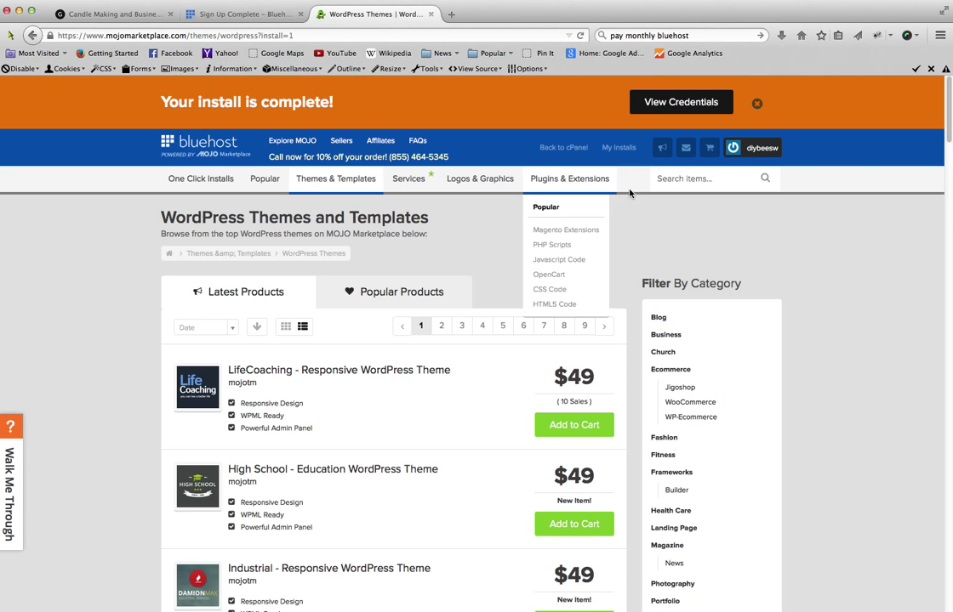
left_click(695, 103)
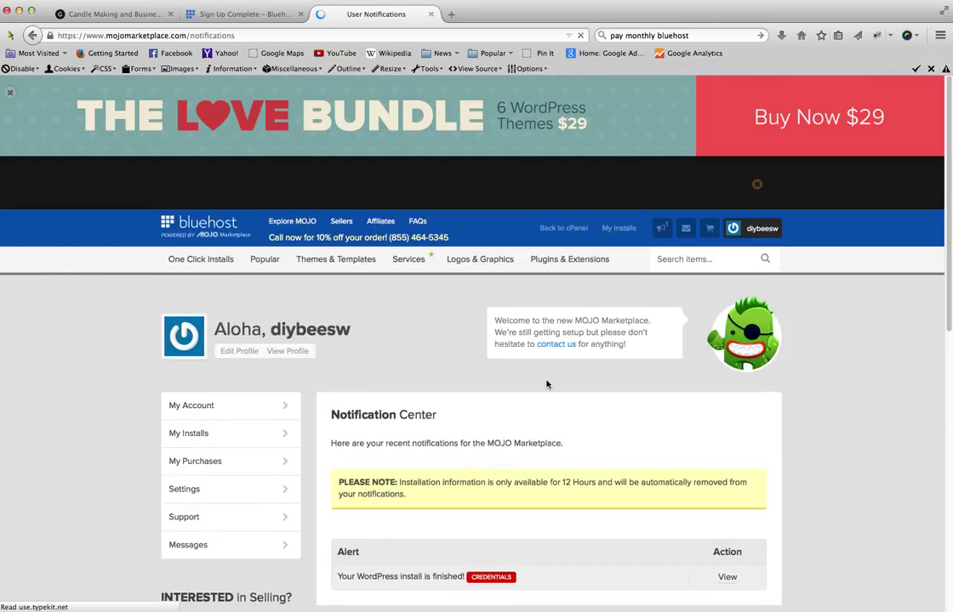
scroll(552, 392, "down", 1)
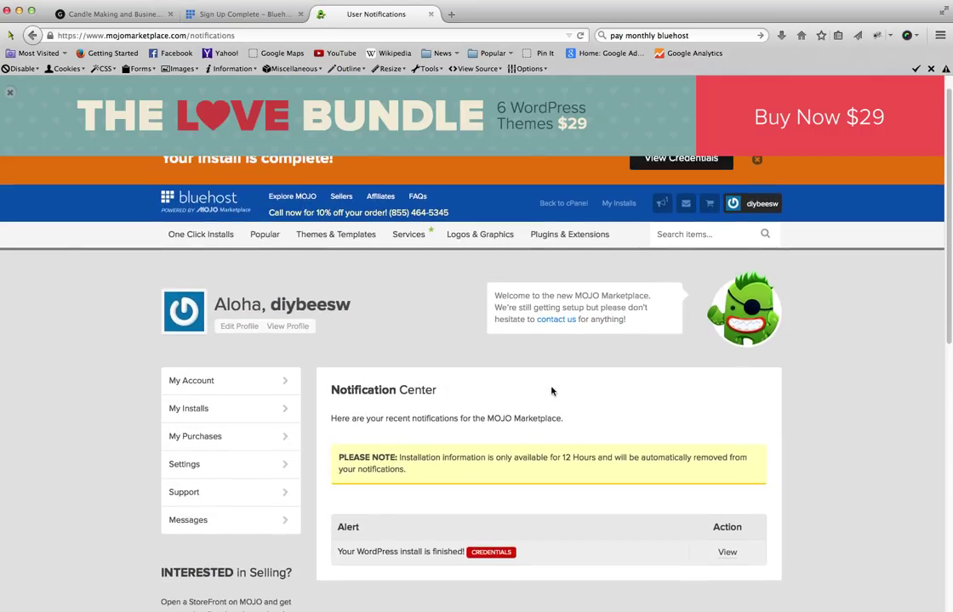
scroll(551, 392, "down", 1)
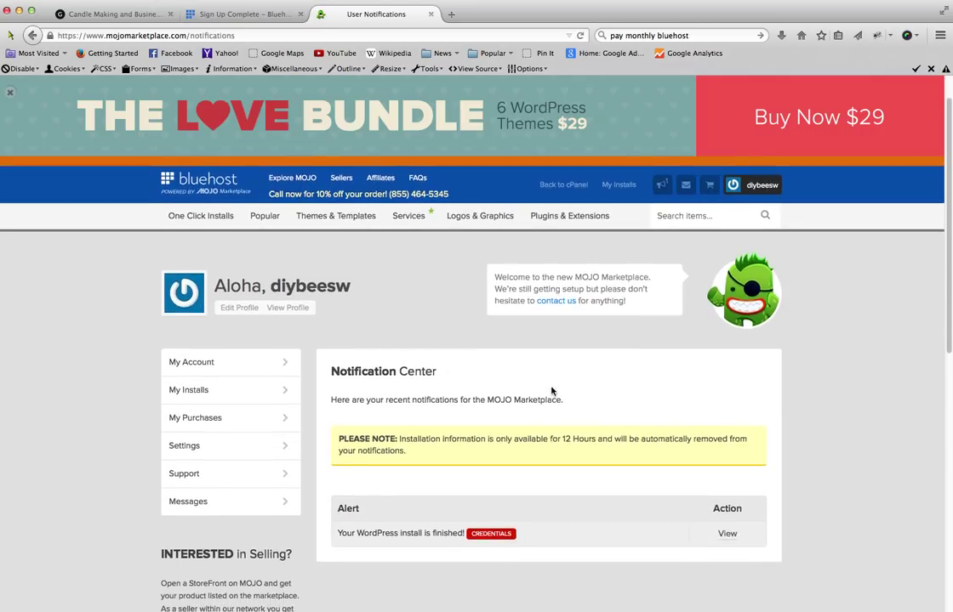
scroll(549, 388, "down", 1)
scroll(550, 388, "down", 1)
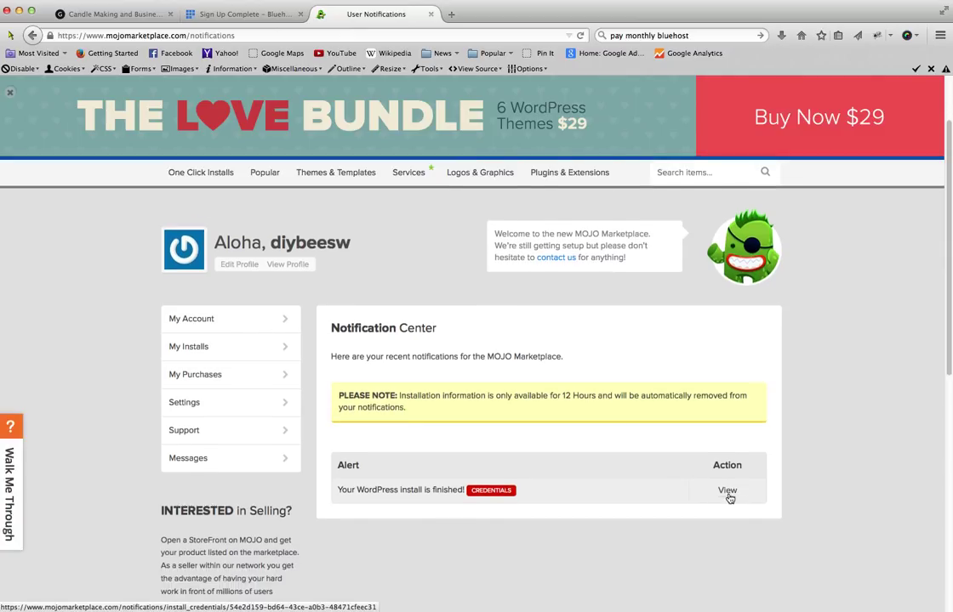
- Open the finished install's credentials and the new site's admin login page
left_click(728, 494)
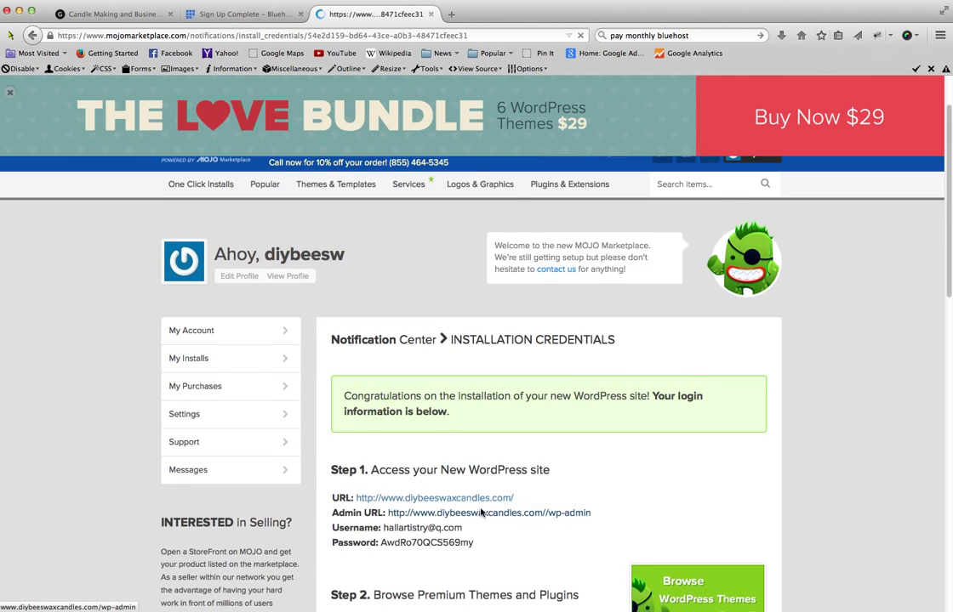
left_click(489, 508)
scroll(486, 527, "down", 2)
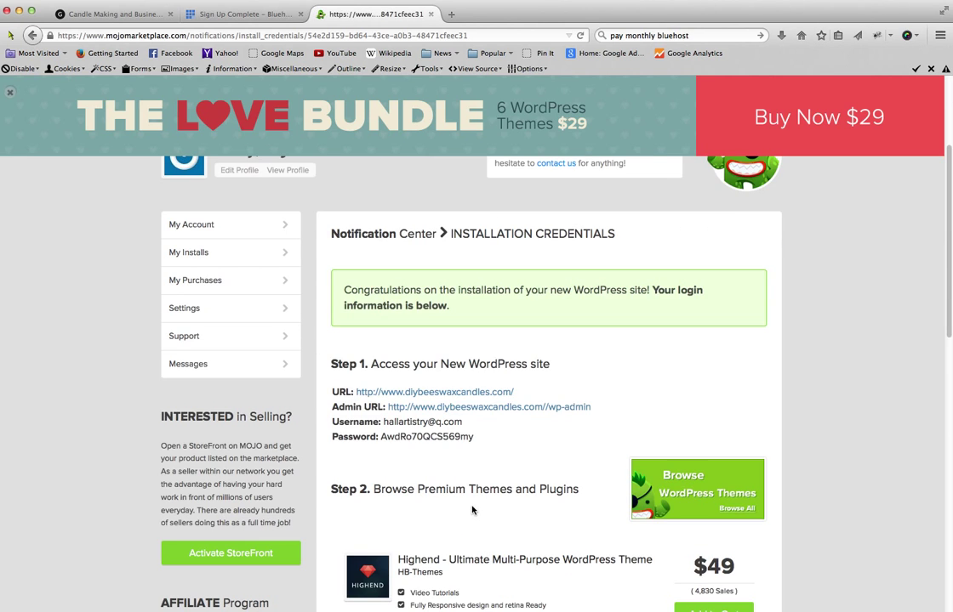
scroll(396, 441, "down", 1)
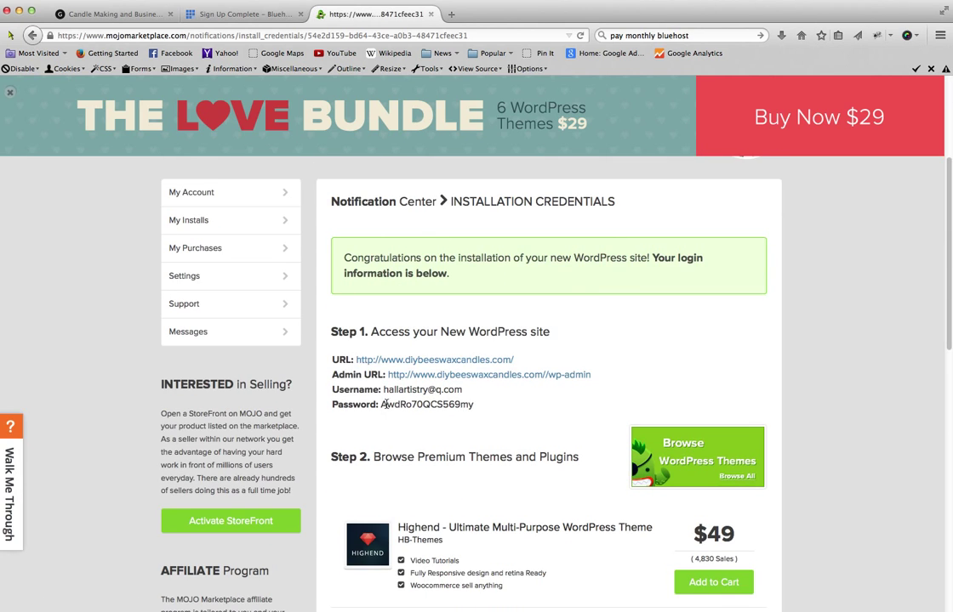
- Copy the generated admin password from the installation credentials
left_click_drag(382, 406, 484, 410)
right_click(468, 406)
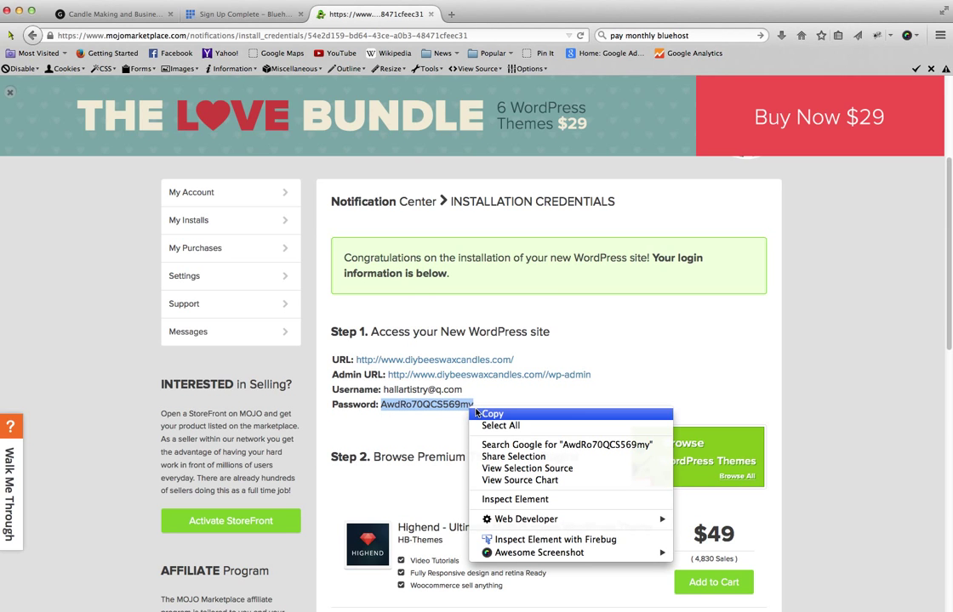
left_click(492, 414)
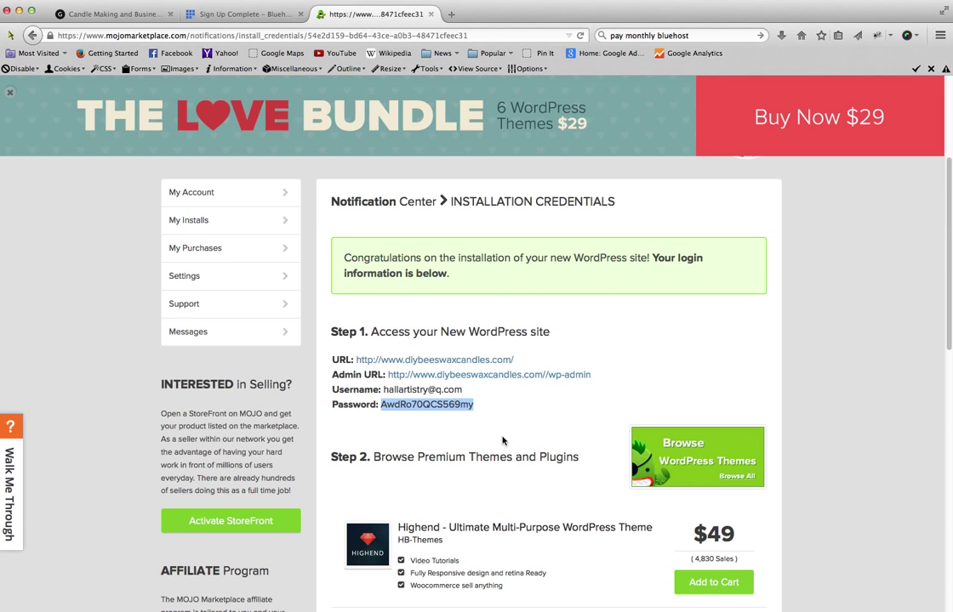
scroll(508, 441, "down", 1)
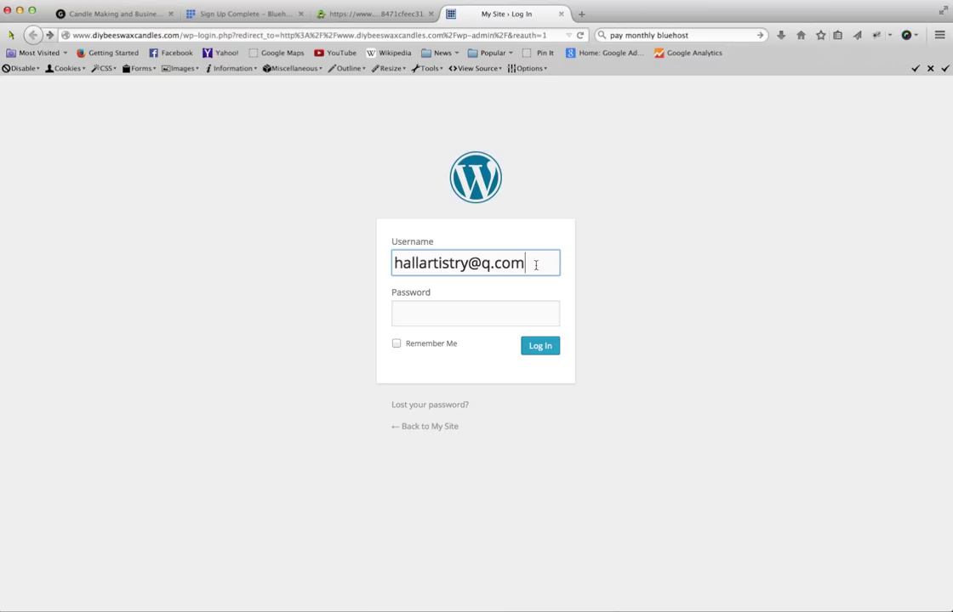
- Paste the copied admin password into the login form and sign in to the Dashboard
left_click(506, 313)
right_click(506, 313)
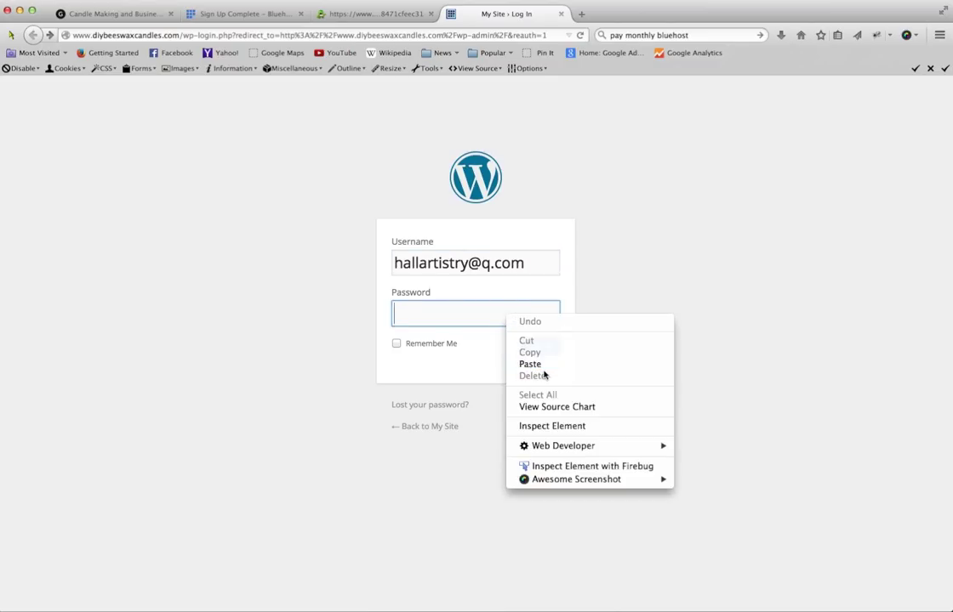
left_click(540, 367)
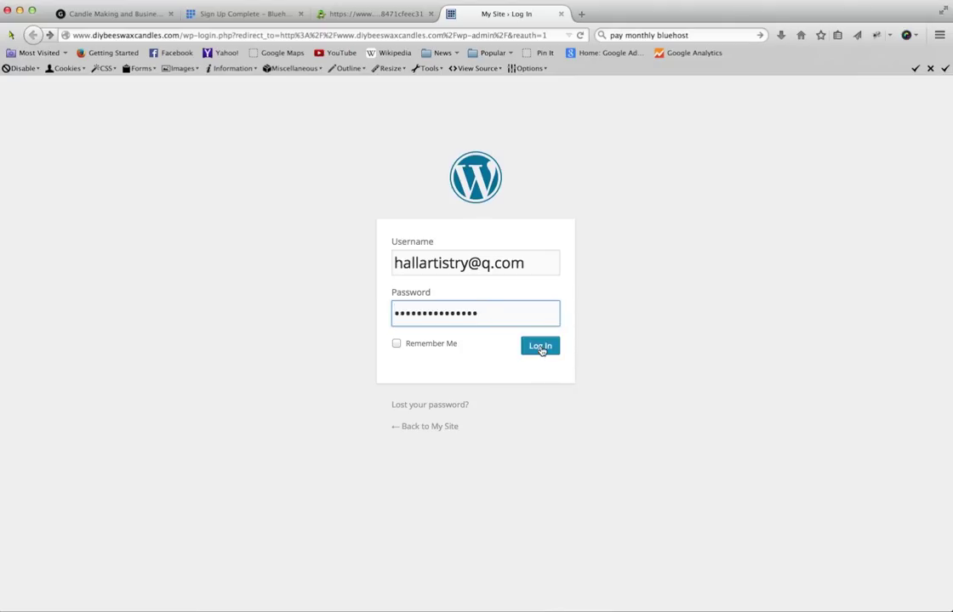
left_click(540, 346)
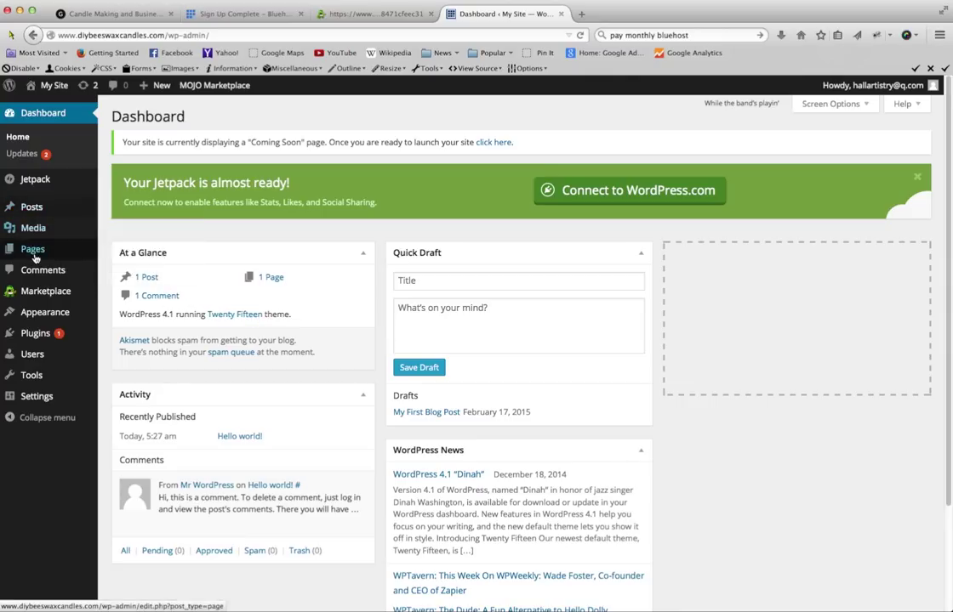
mouse_move(34, 208)
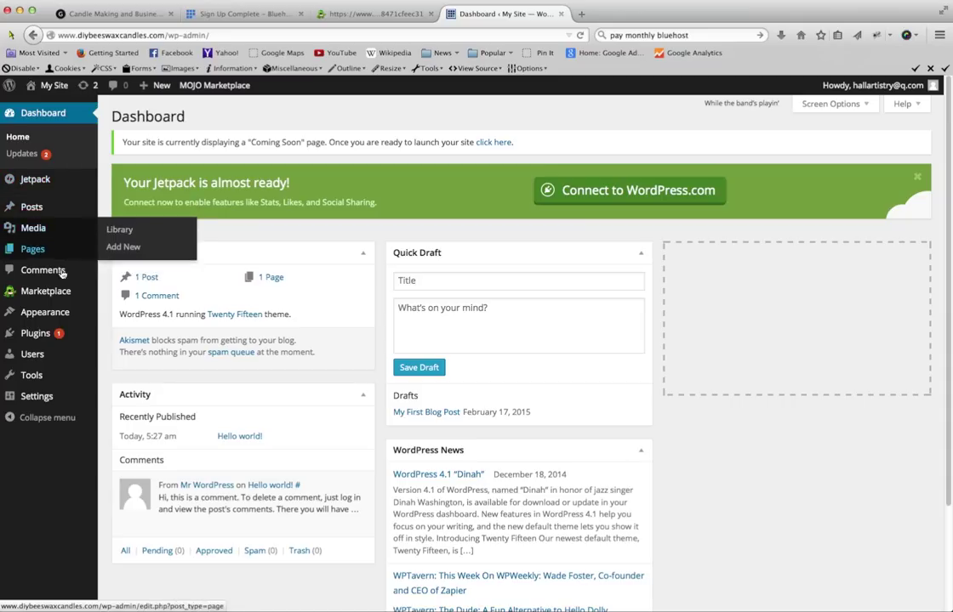
mouse_move(46, 314)
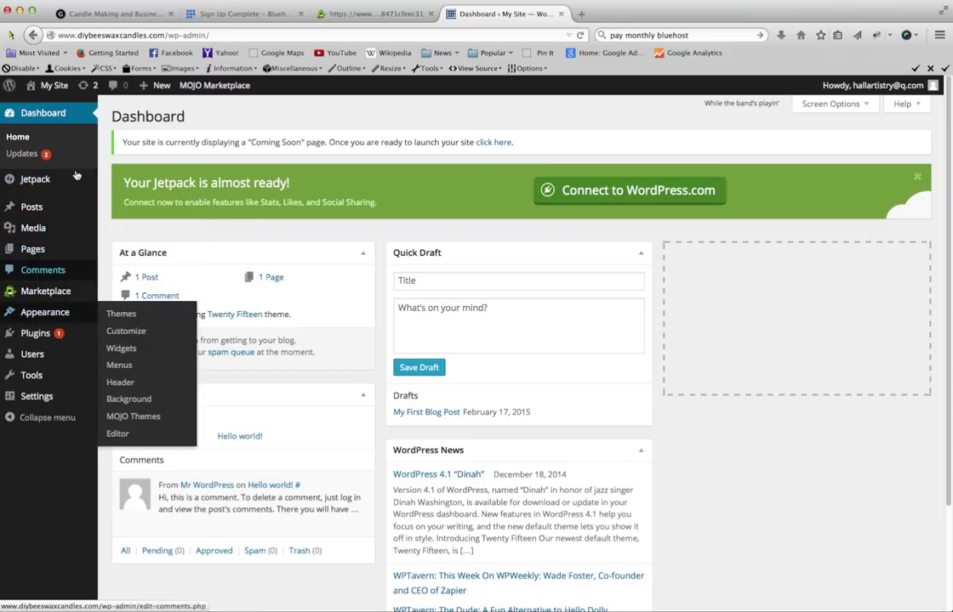
mouse_move(57, 88)
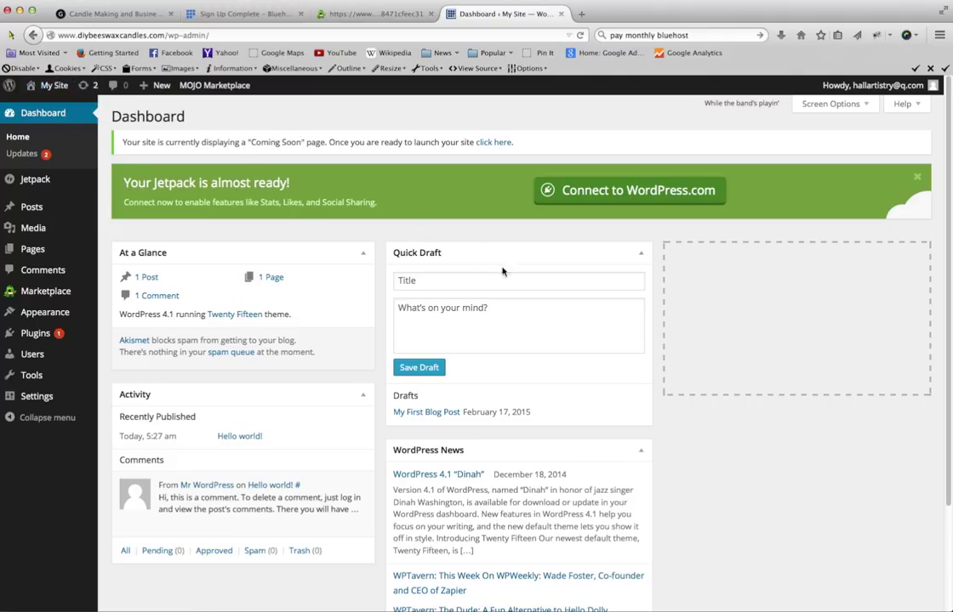
left_click(51, 92)
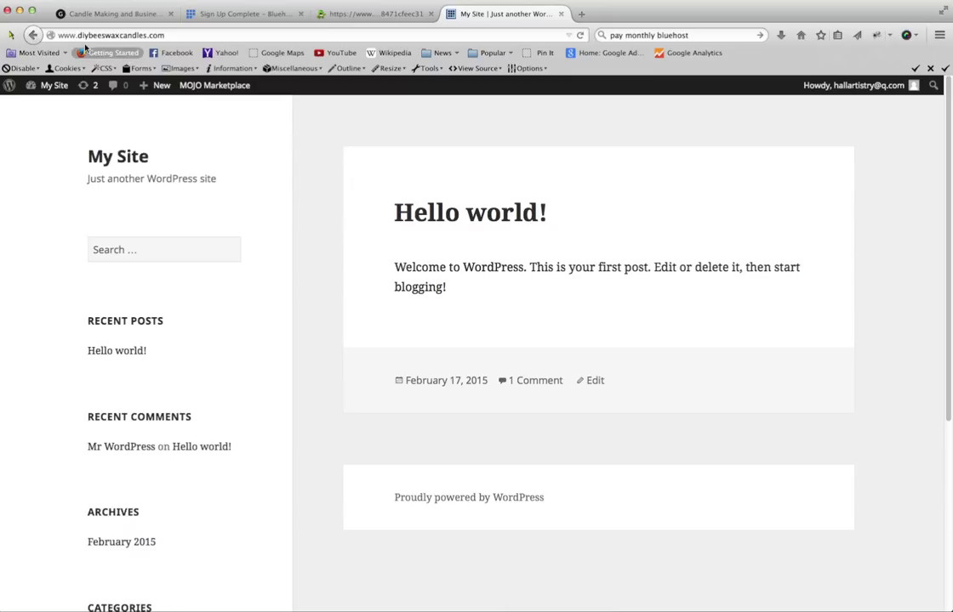
left_click(47, 88)
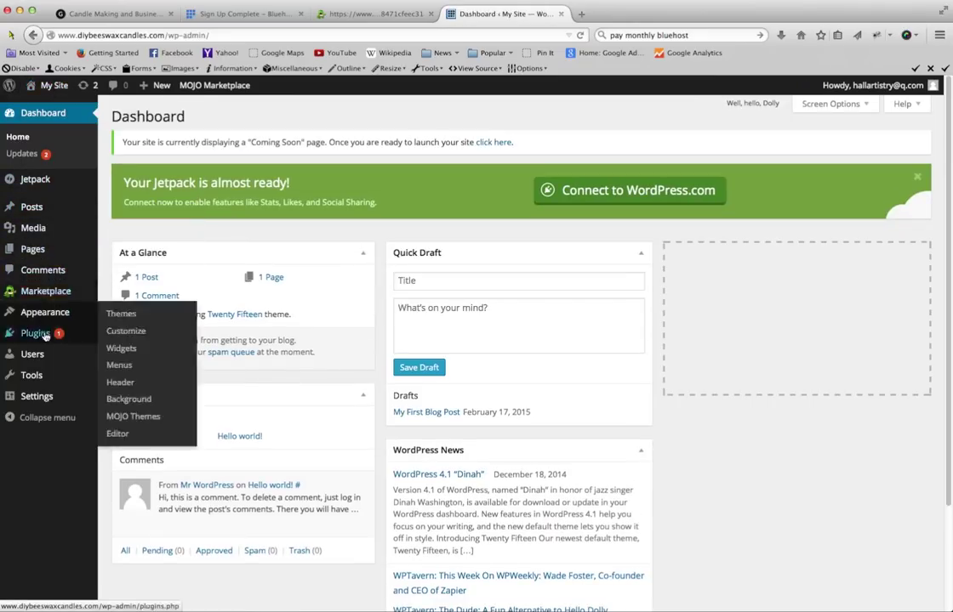
mouse_move(51, 296)
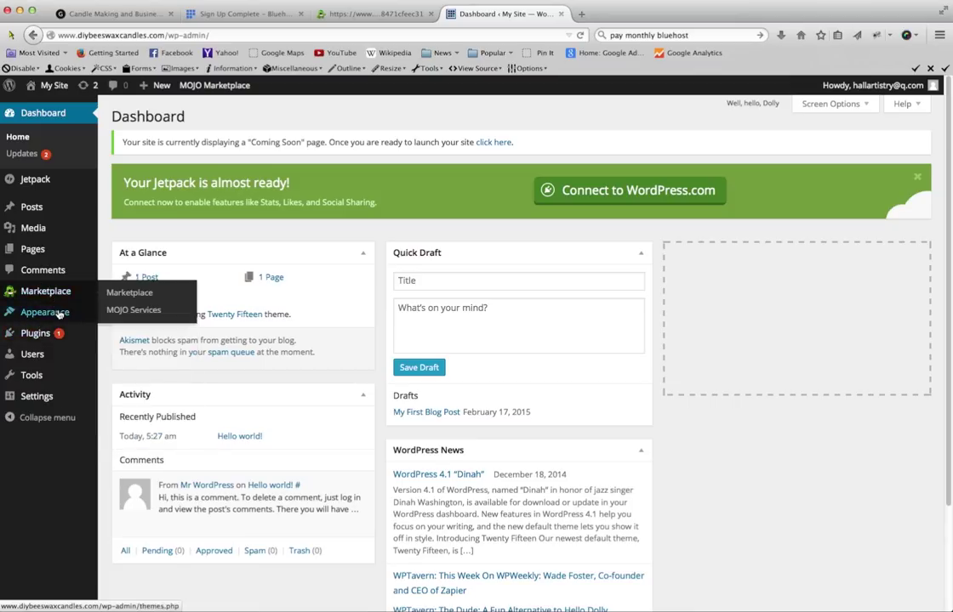
- Open Appearance > Themes and browse the five installed themes, including Pinboard and Twenty Fourteen
left_click(118, 315)
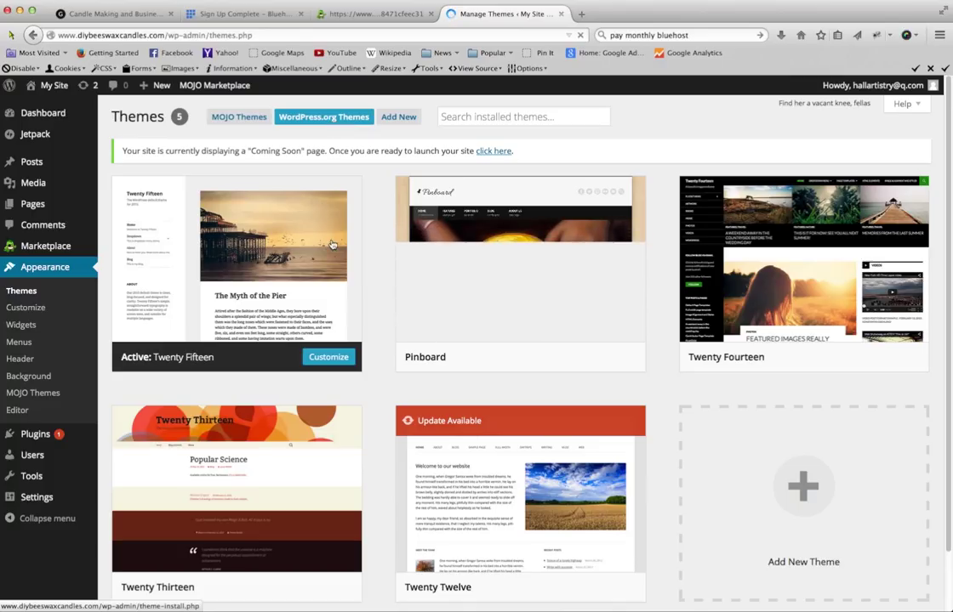
scroll(515, 489, "down", 1)
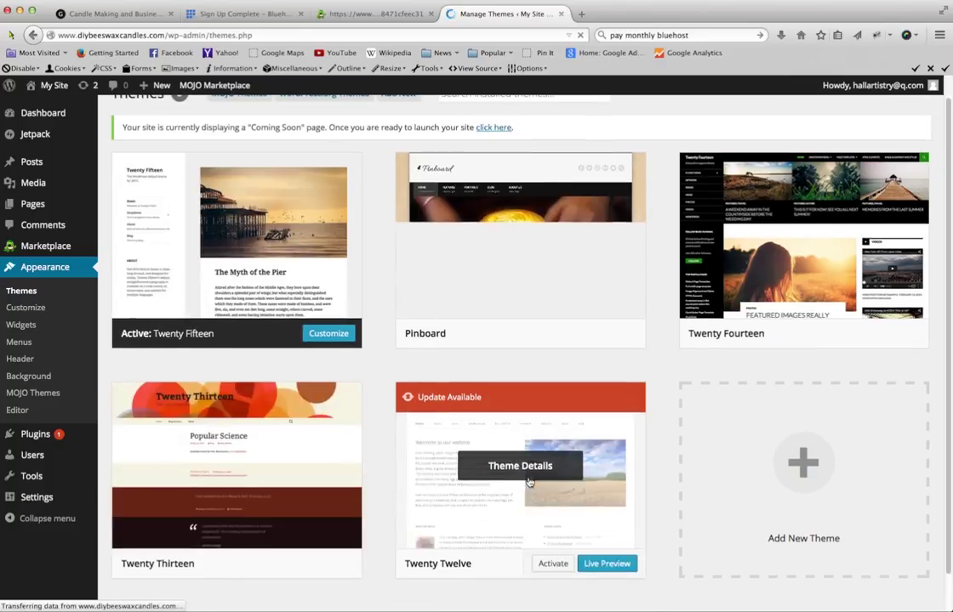
scroll(527, 480, "down", 2)
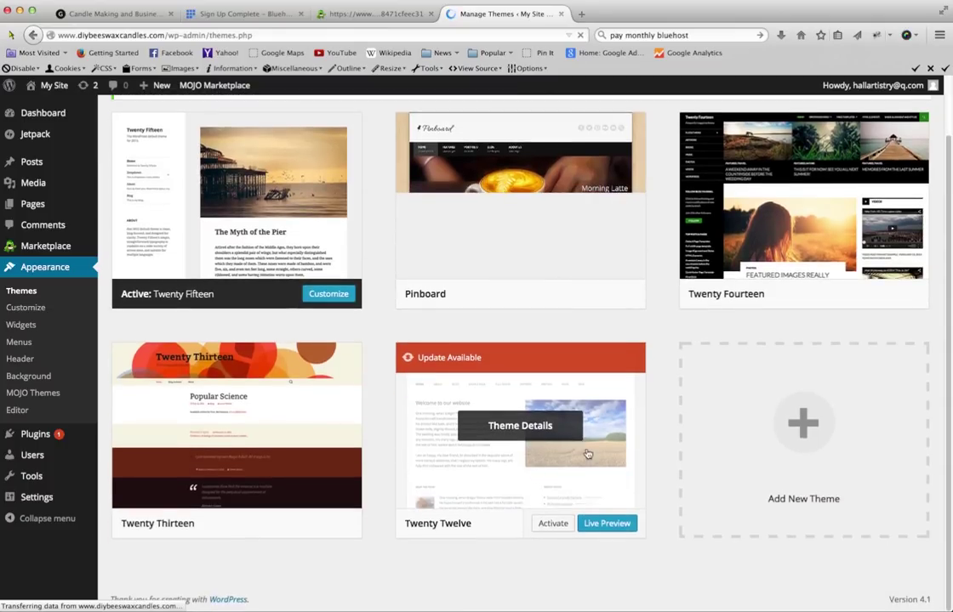
scroll(508, 423, "up", 3)
scroll(690, 312, "down", 1)
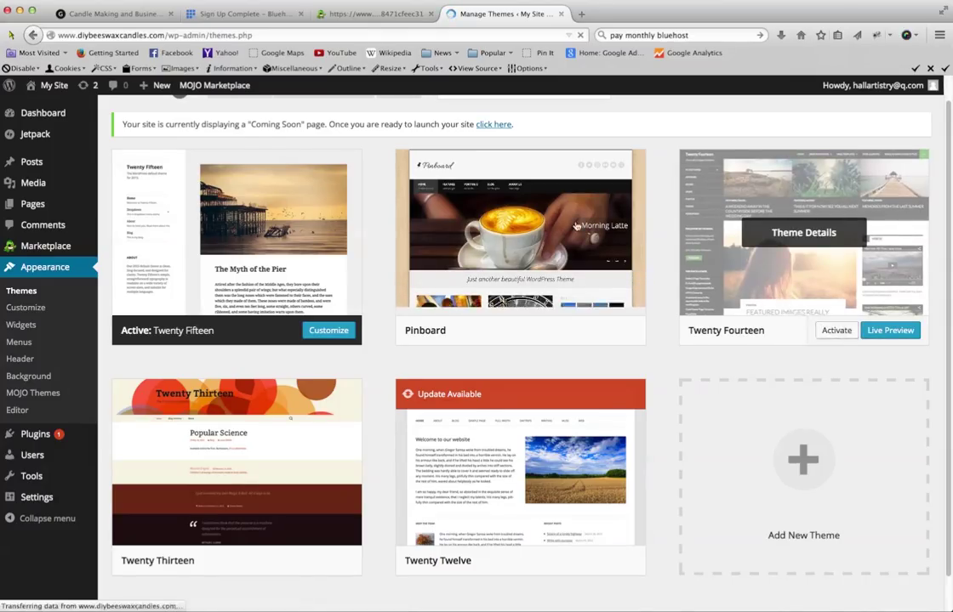
scroll(350, 272, "up", 1)
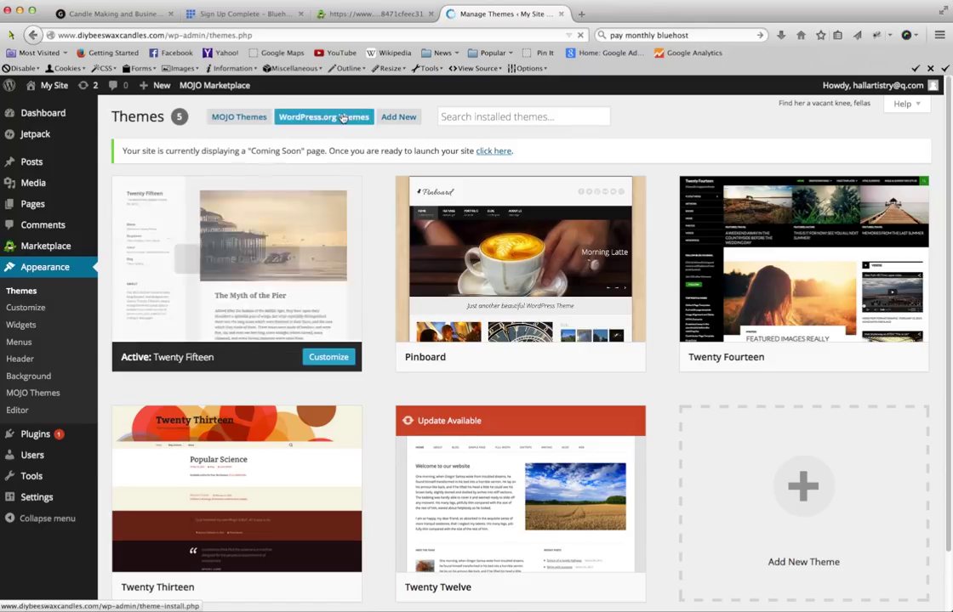
- Browse the themes available from WordPress.org on the Add Themes page
left_click(331, 117)
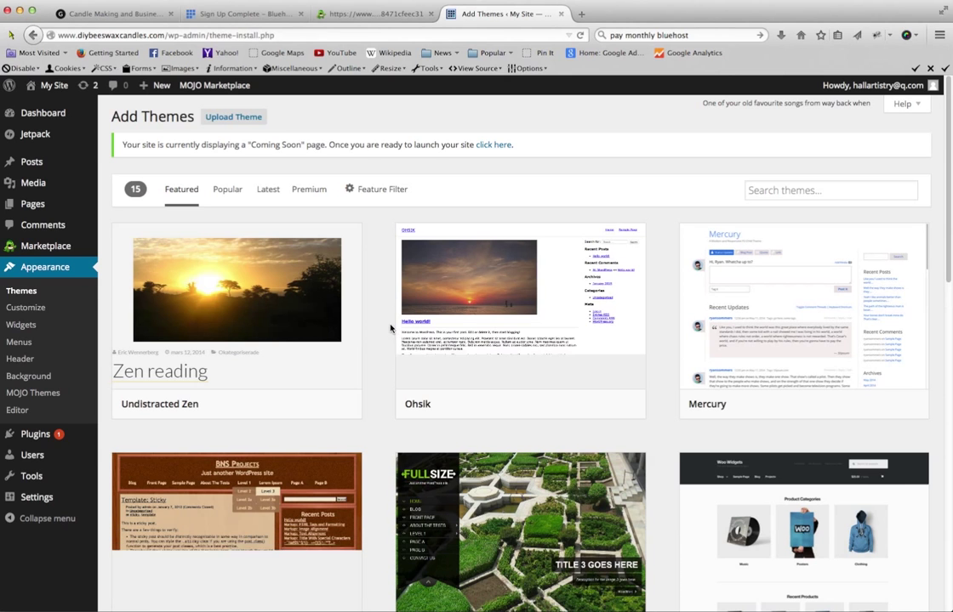
scroll(387, 340, "down", 1)
scroll(385, 345, "down", 3)
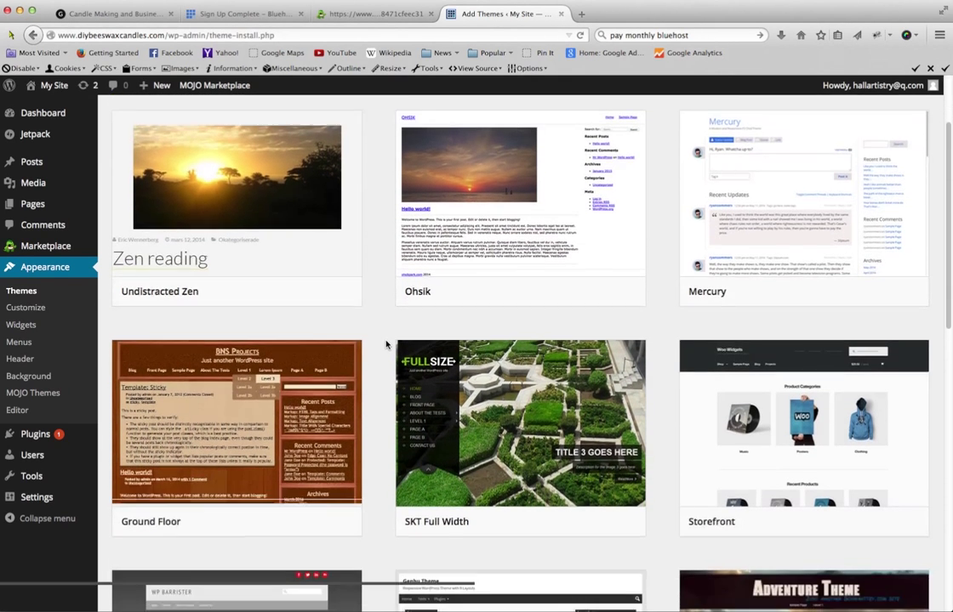
scroll(385, 344, "down", 10)
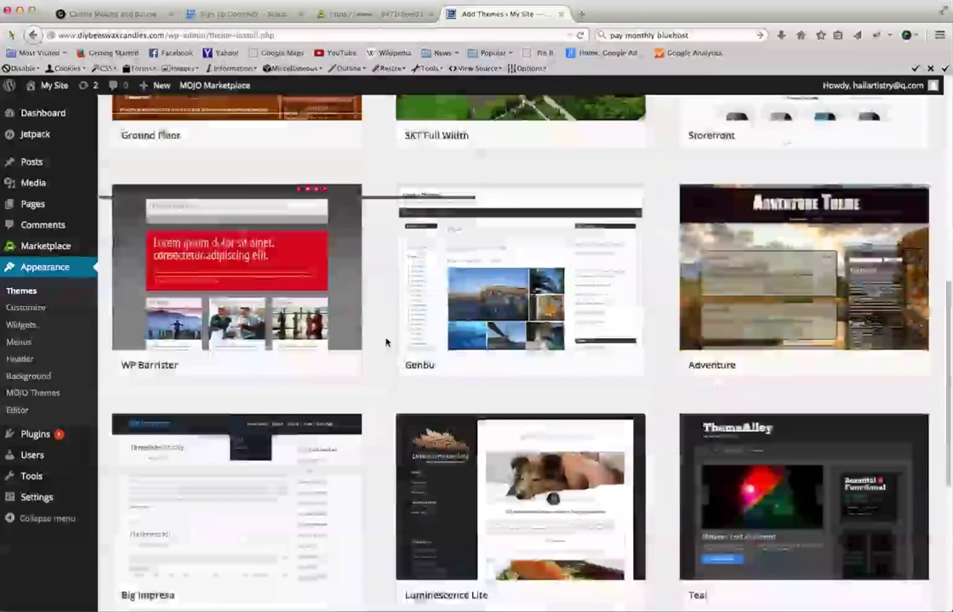
scroll(385, 342, "up", 9)
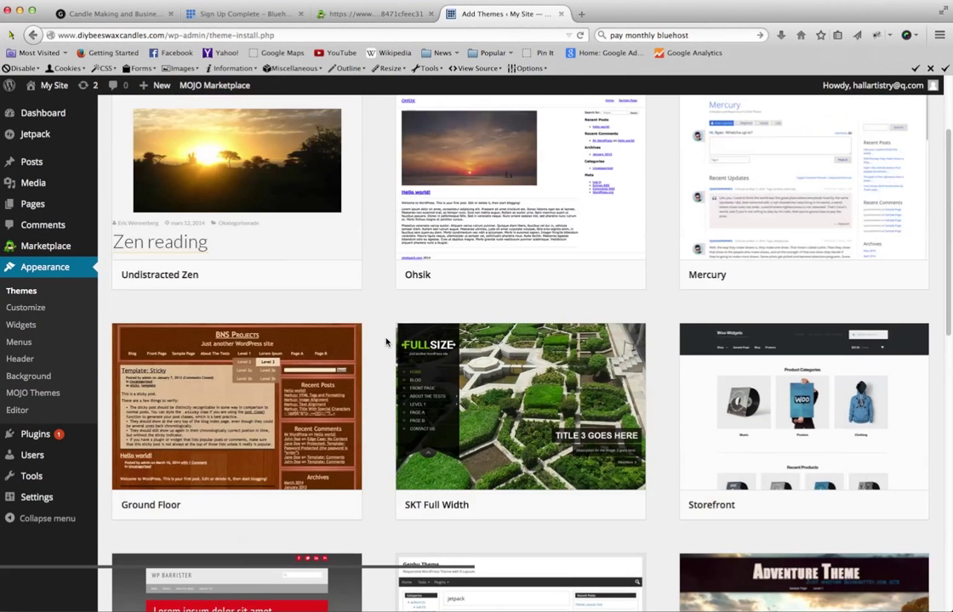
scroll(386, 342, "up", 3)
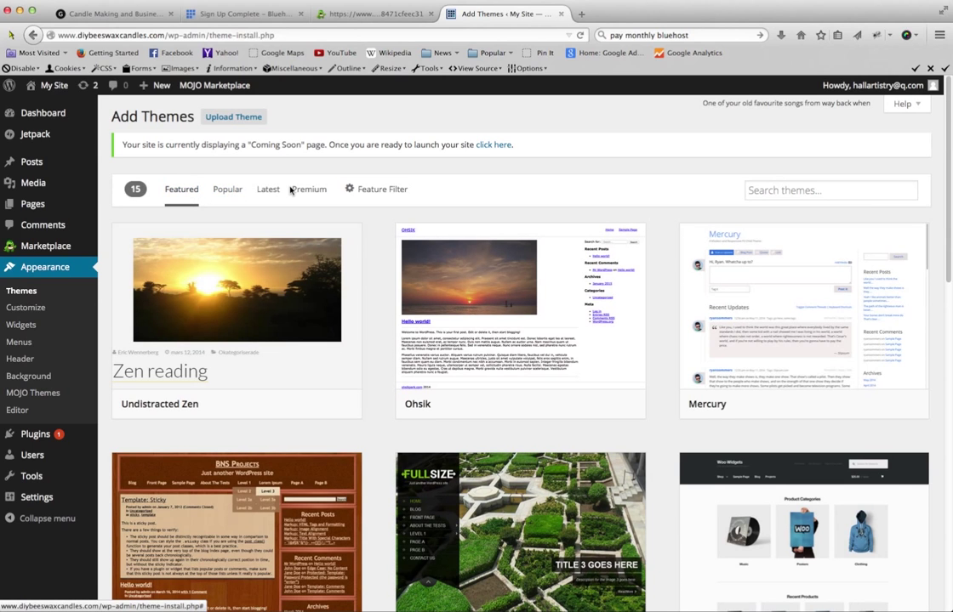
- Switch to Popular themes and locate ColorWay's Install button
left_click(222, 190)
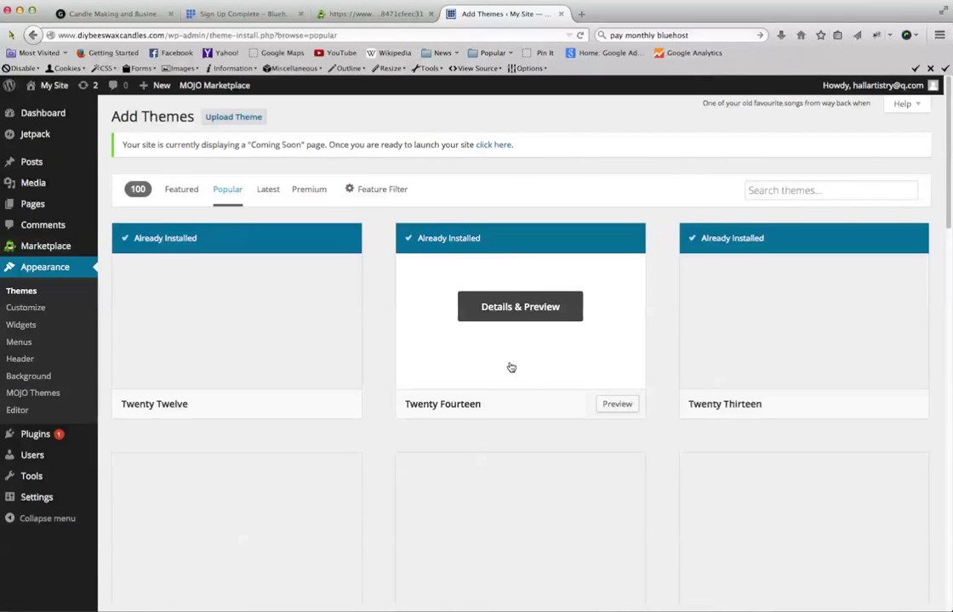
scroll(745, 435, "down", 1)
scroll(745, 434, "down", 6)
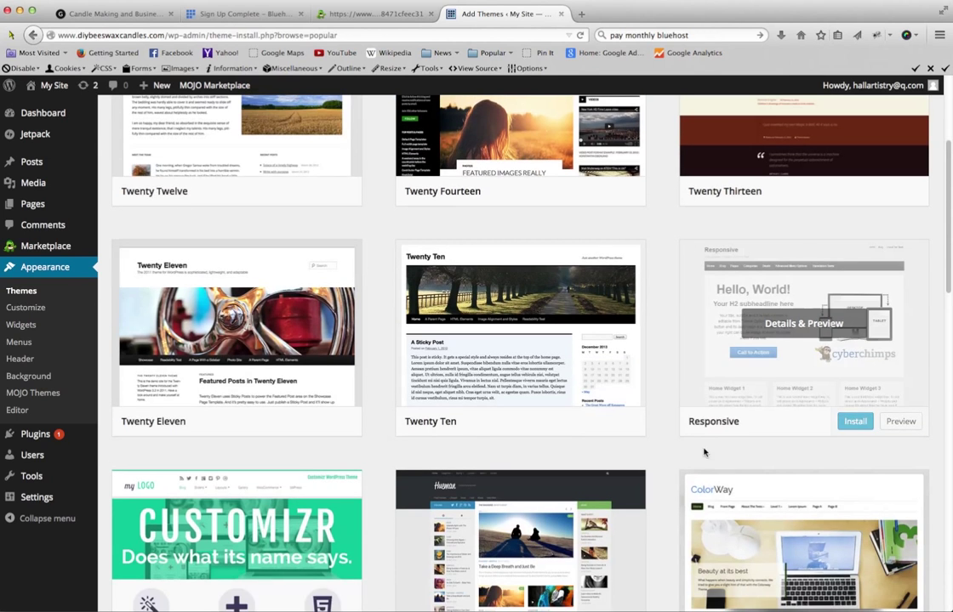
scroll(707, 453, "down", 6)
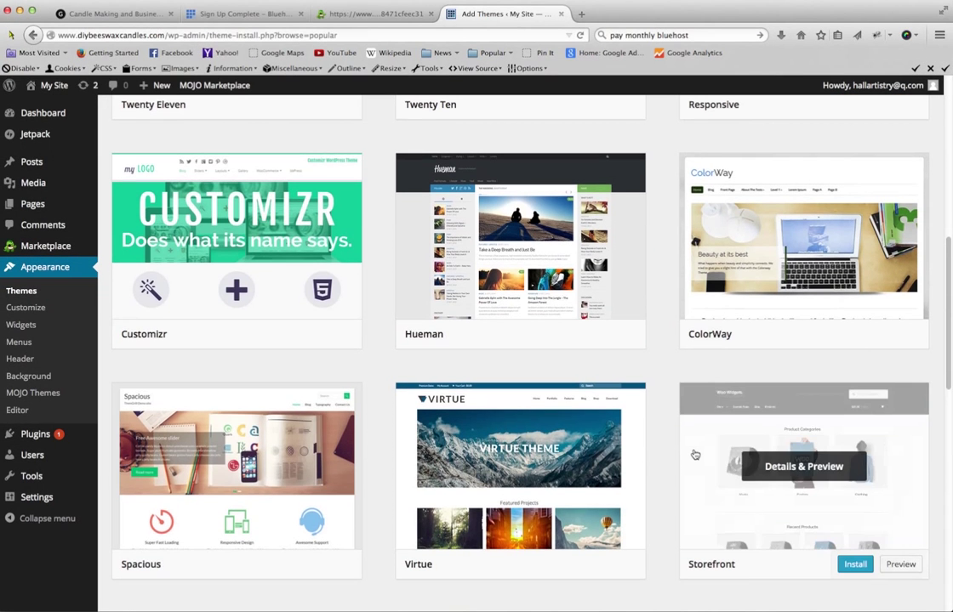
scroll(691, 453, "down", 2)
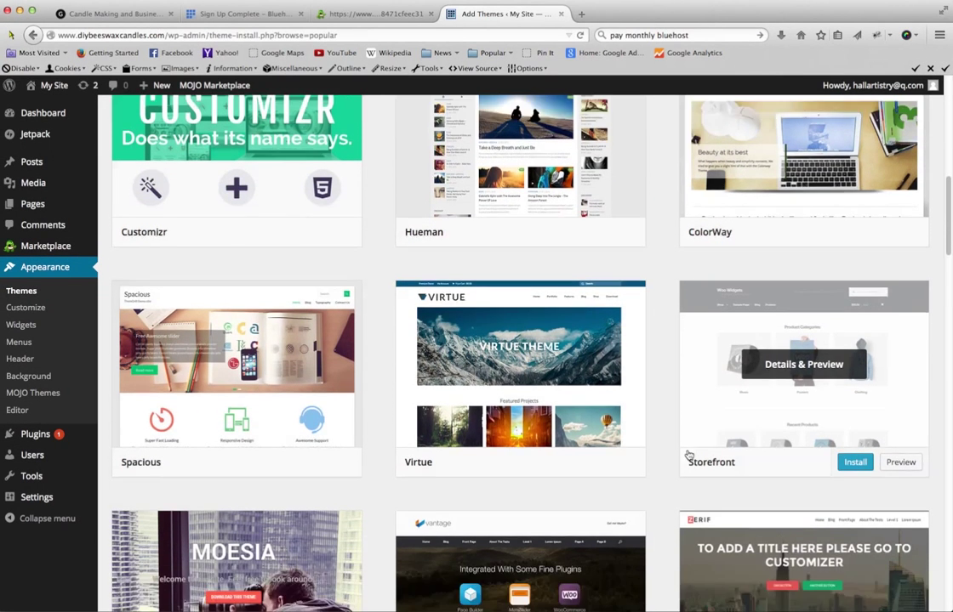
scroll(688, 457, "down", 4)
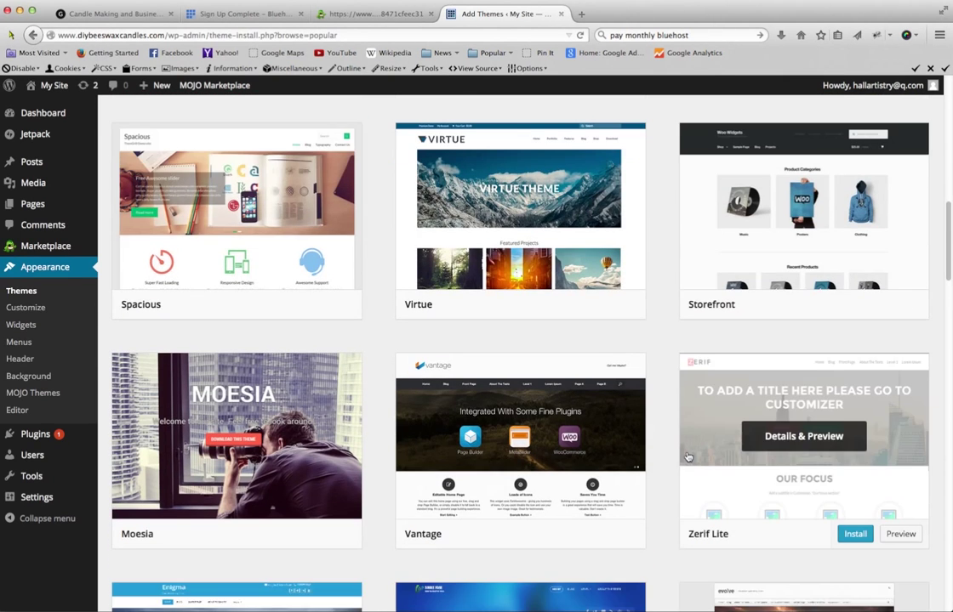
scroll(688, 457, "down", 3)
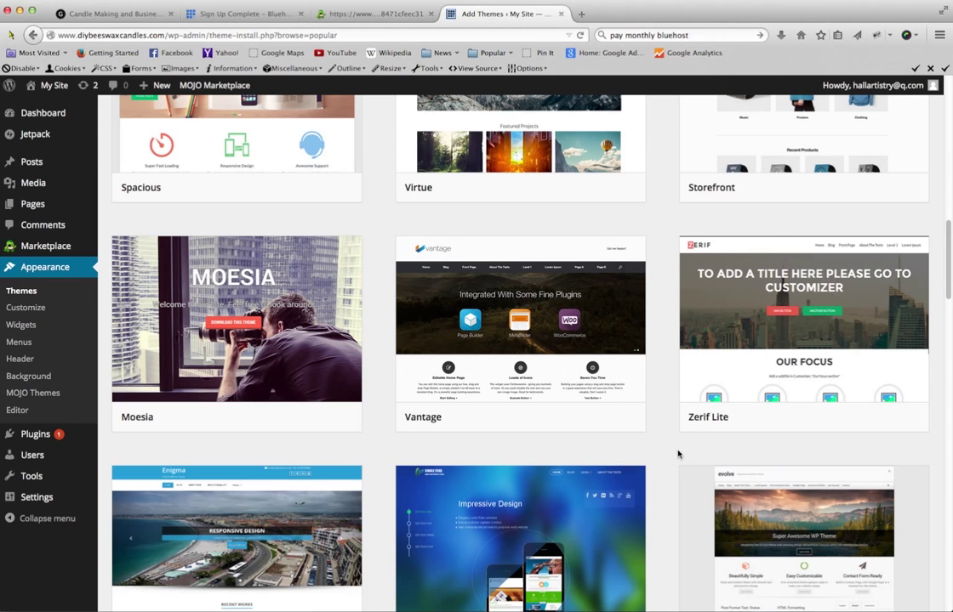
scroll(680, 452, "up", 10)
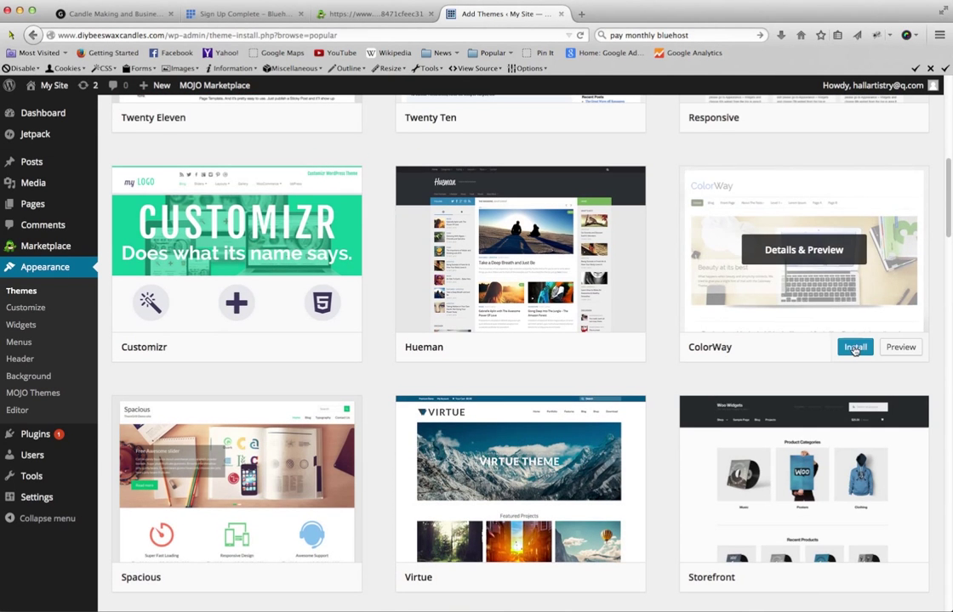
left_click(854, 348)
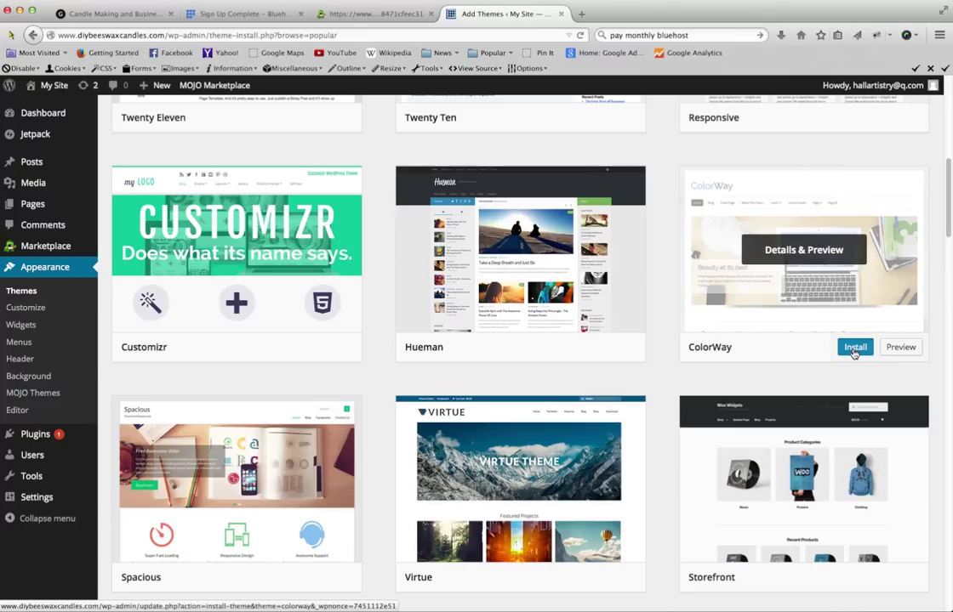
- Install ColorWay 3.2.9 and activate it, bringing the Themes page to 6 themes
left_click(854, 349)
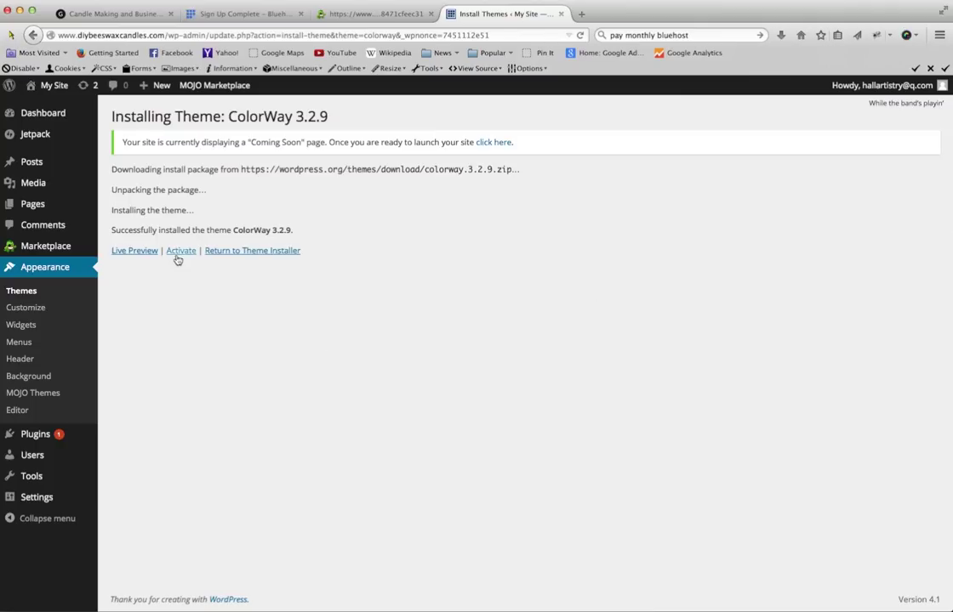
left_click(176, 251)
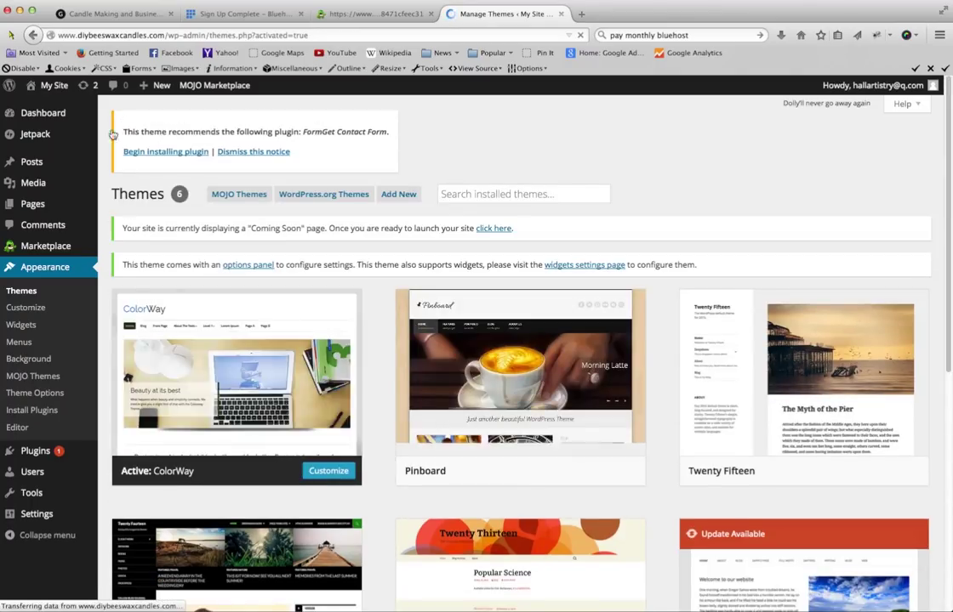
- Visit the live site and review the ColorWay slider, feature boxes and blog section
mouse_move(53, 86)
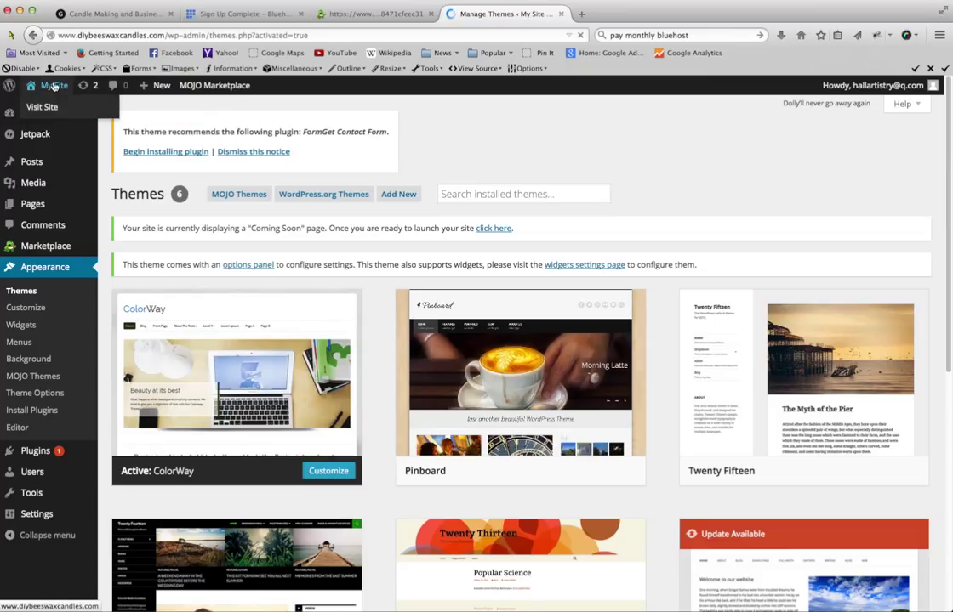
left_click(54, 86)
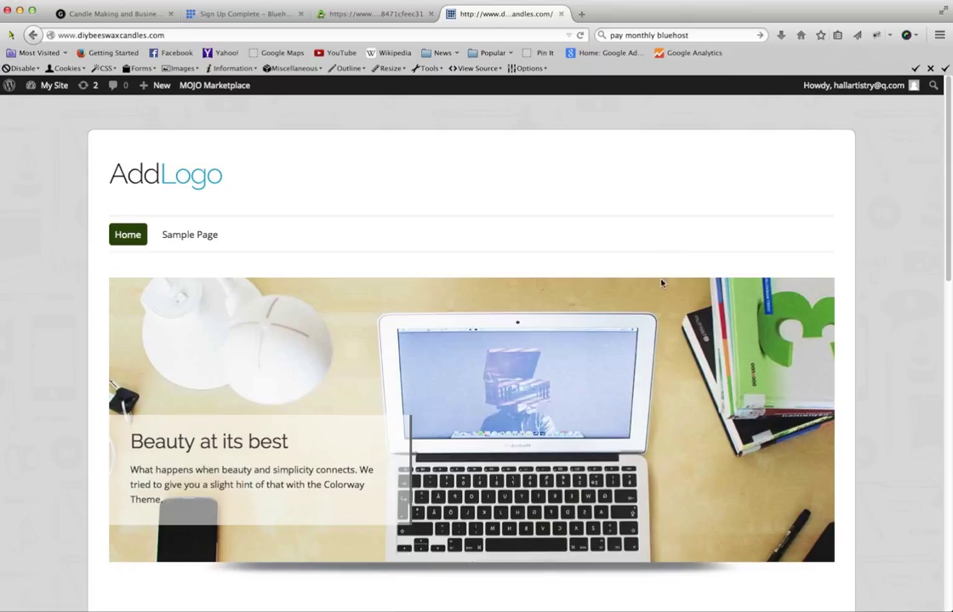
scroll(662, 283, "down", 2)
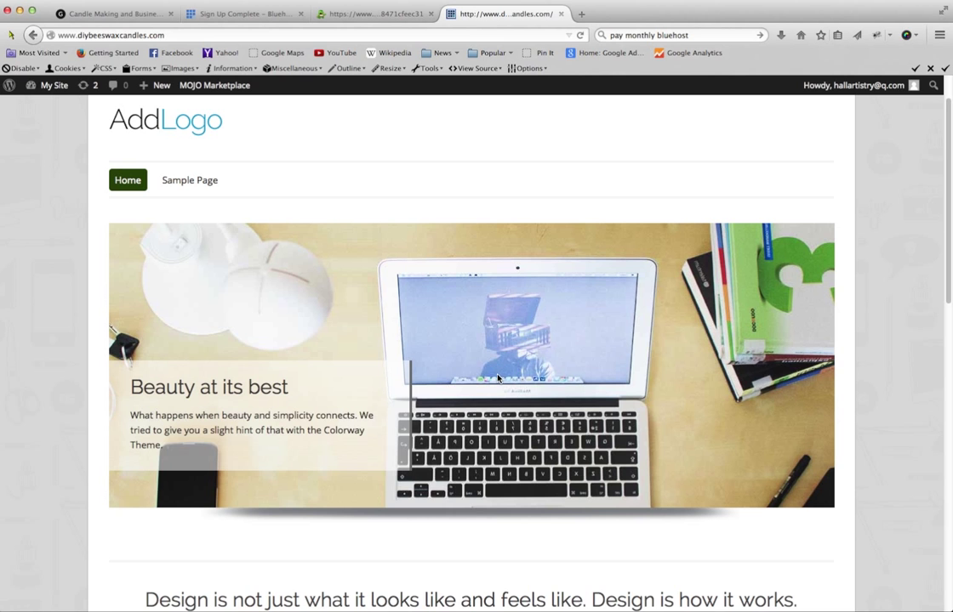
scroll(500, 375, "down", 8)
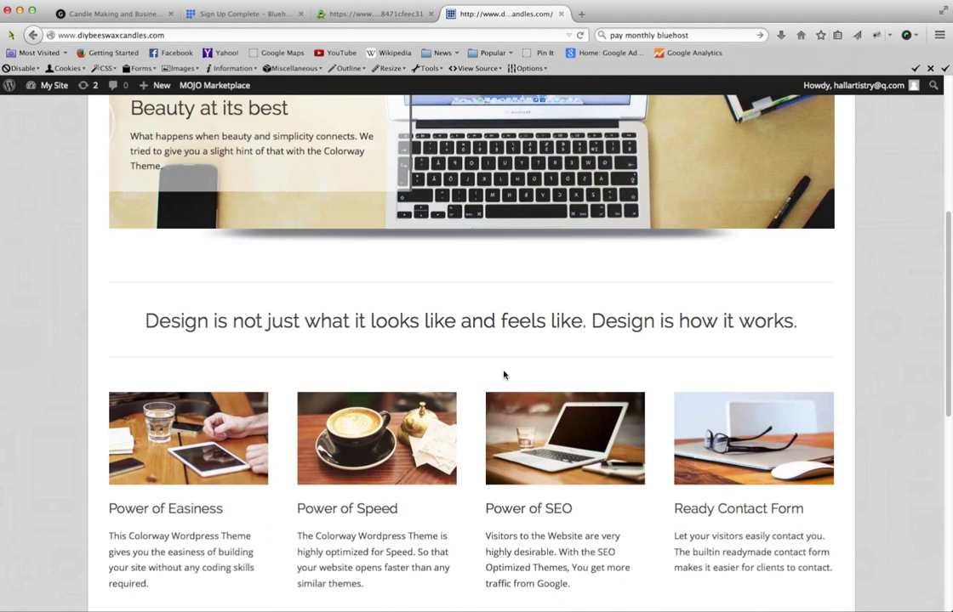
scroll(505, 376, "down", 5)
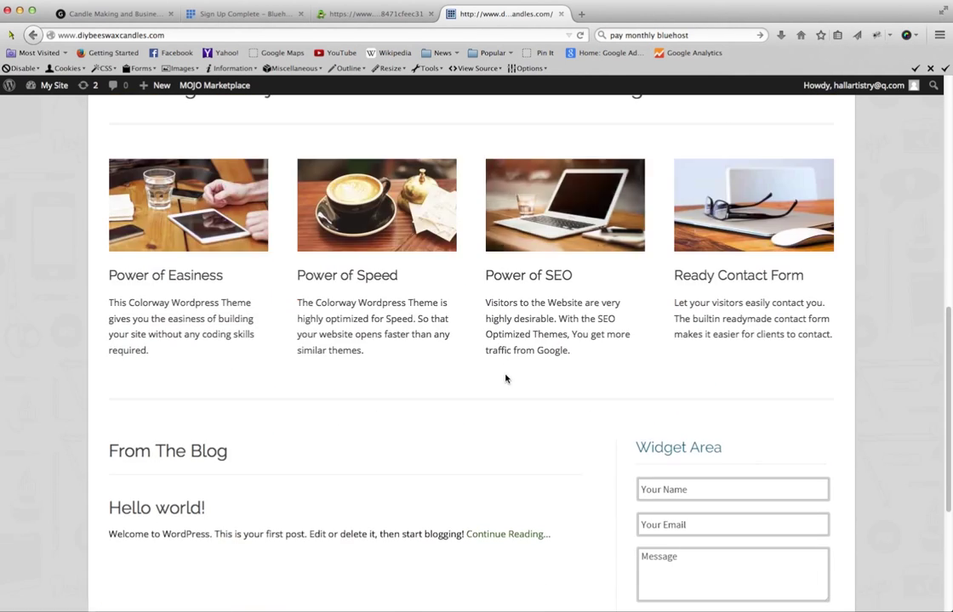
scroll(506, 375, "up", 9)
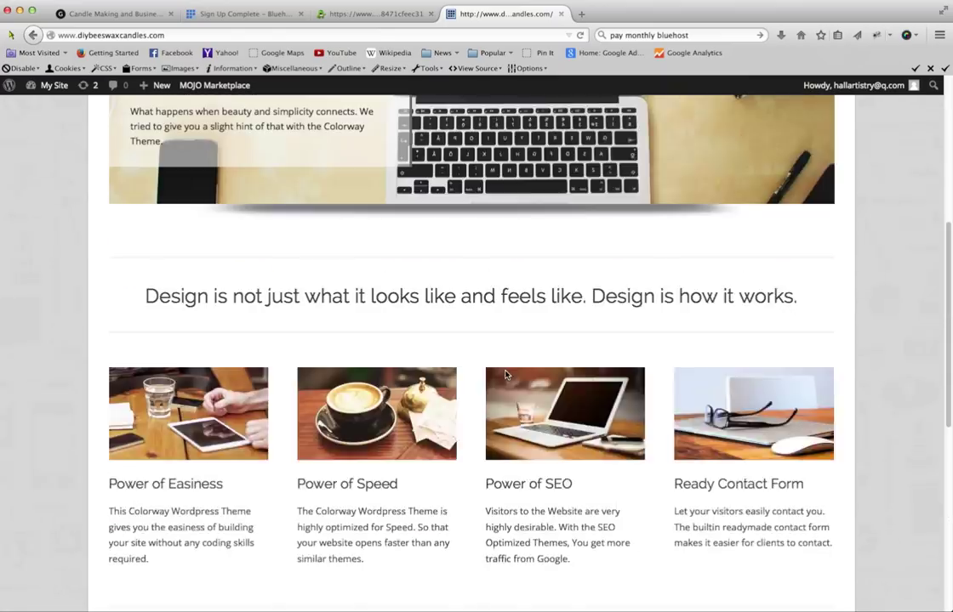
scroll(506, 372, "up", 5)
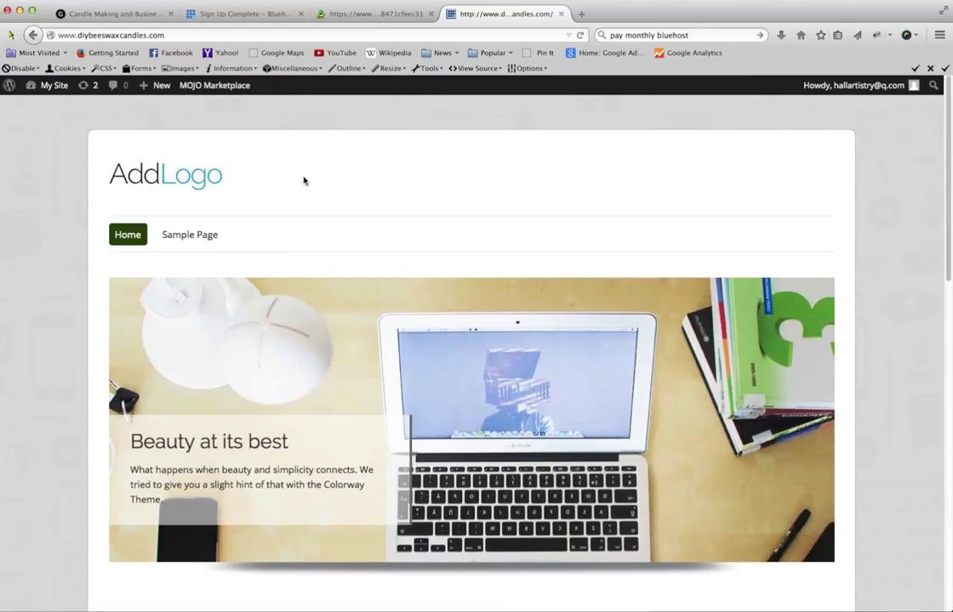
- Return to the admin and open All Posts, showing the My First Blog Post draft and Hello world!
left_click(53, 85)
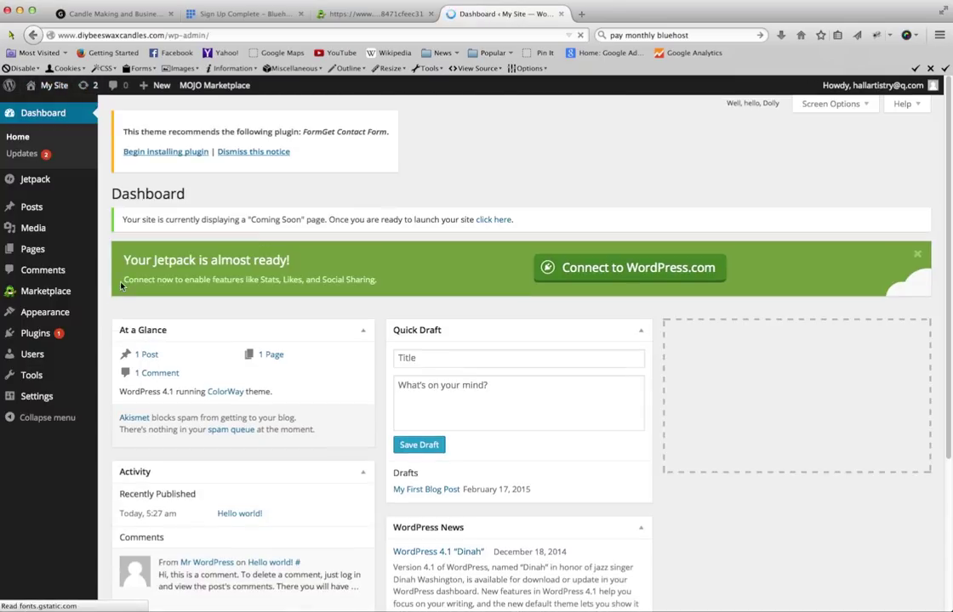
mouse_move(40, 213)
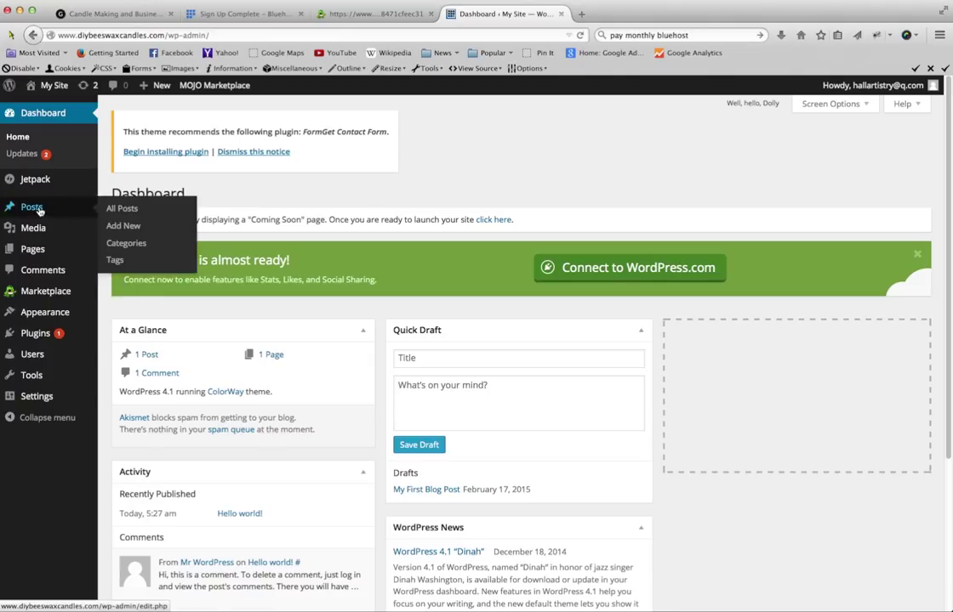
left_click(42, 209)
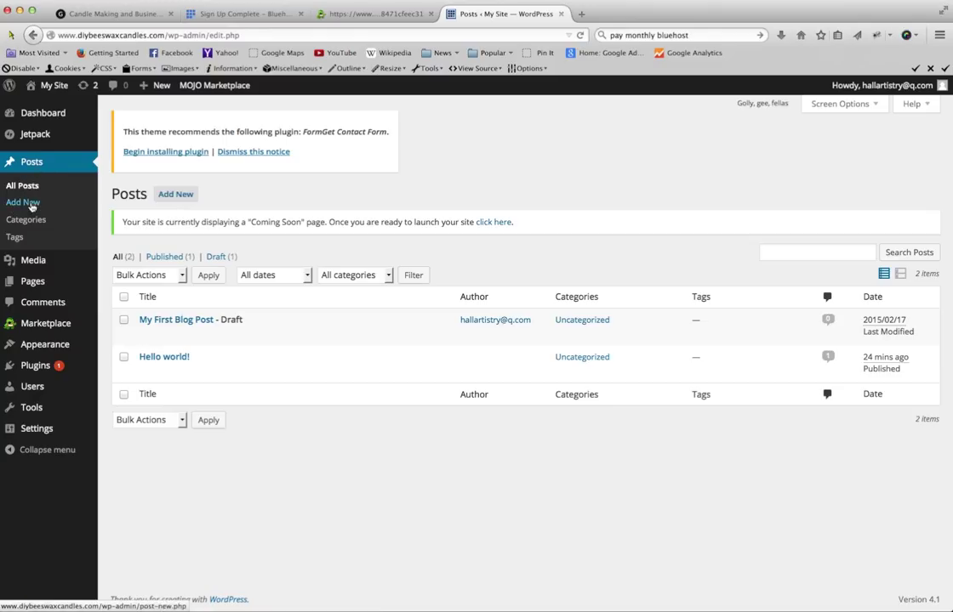
- Publish a new post titled 'My First Blog Post' with the text 'Welcome to my first website!'
left_click(181, 200)
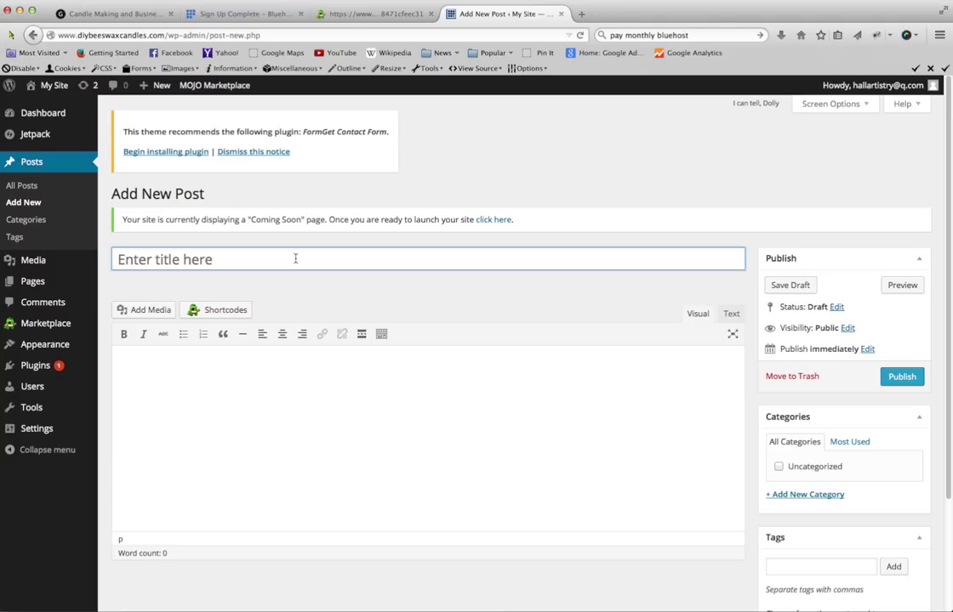
type("My First Blo")
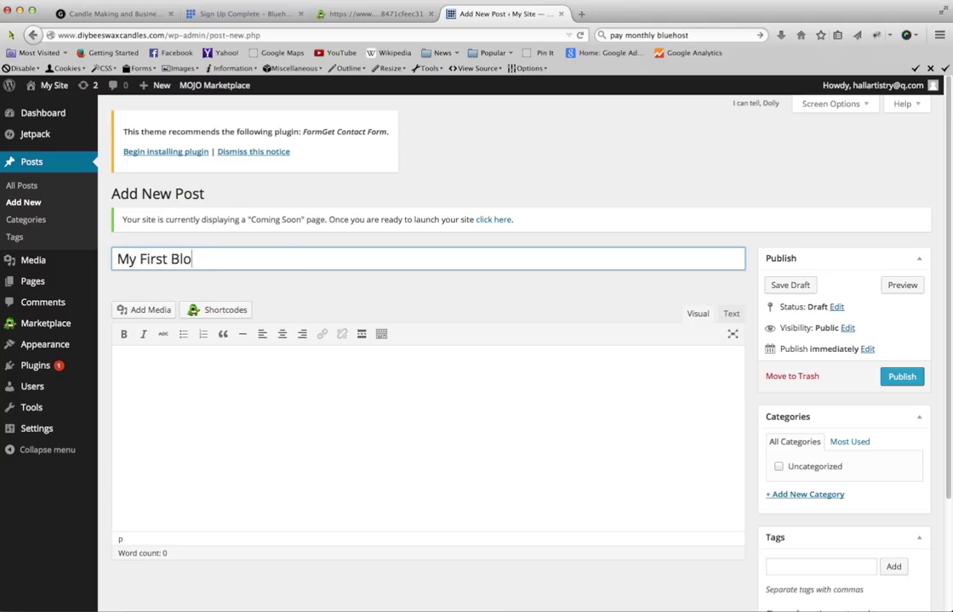
type("g Post")
key("Tab")
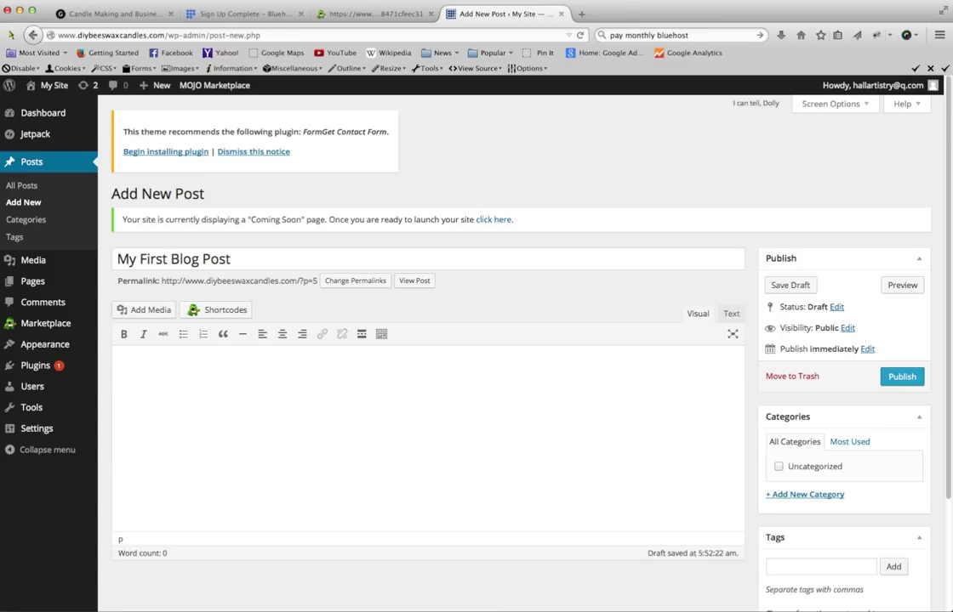
type("Welcome to my first website!")
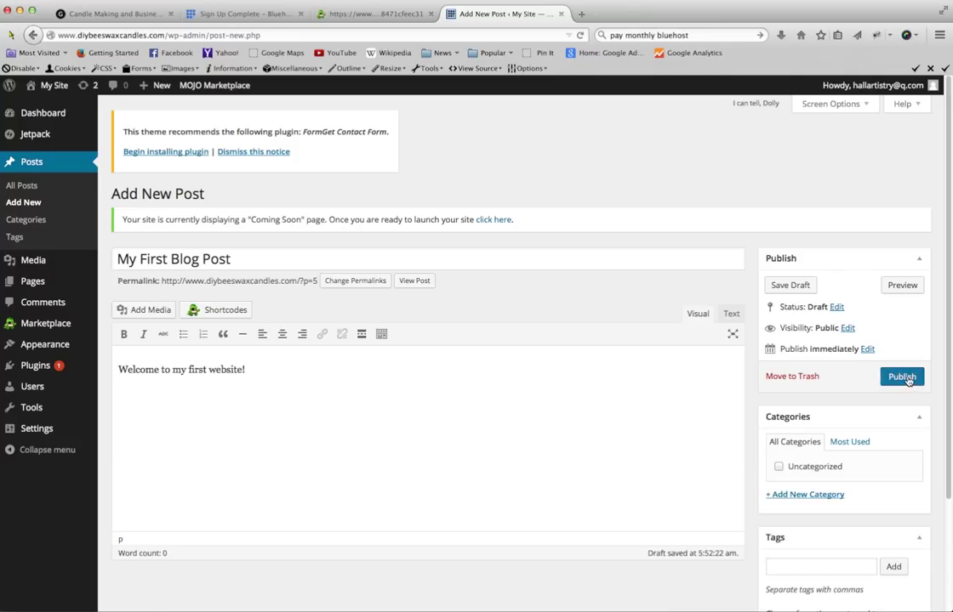
left_click(905, 383)
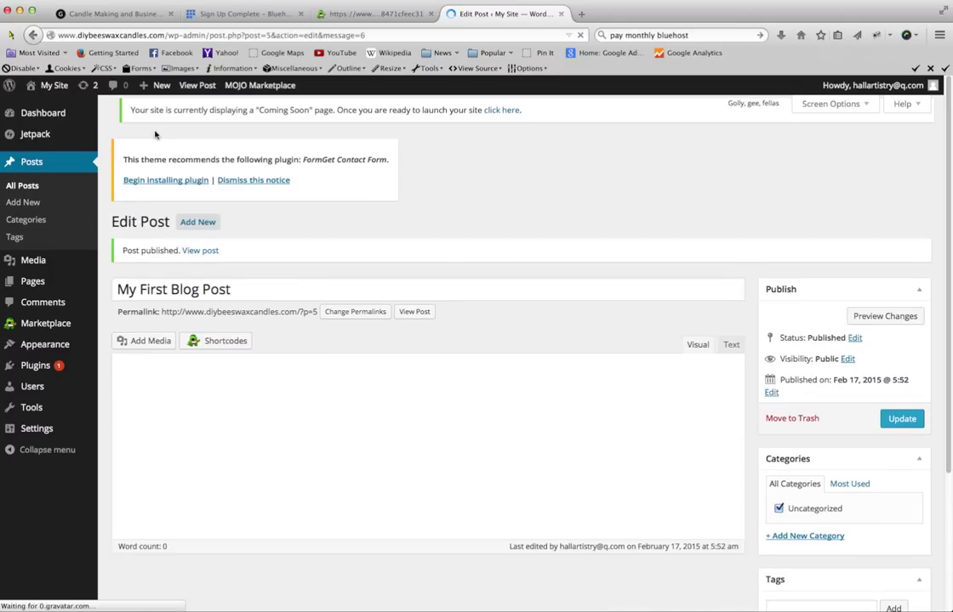
mouse_move(50, 88)
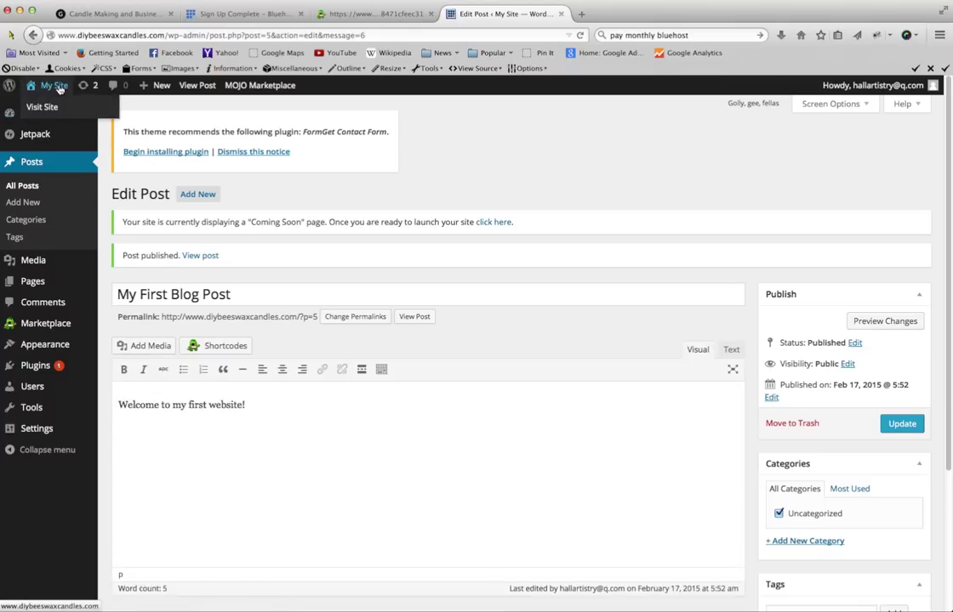
- Visit the live site's front page and scroll to the From The Blog section
left_click(59, 87)
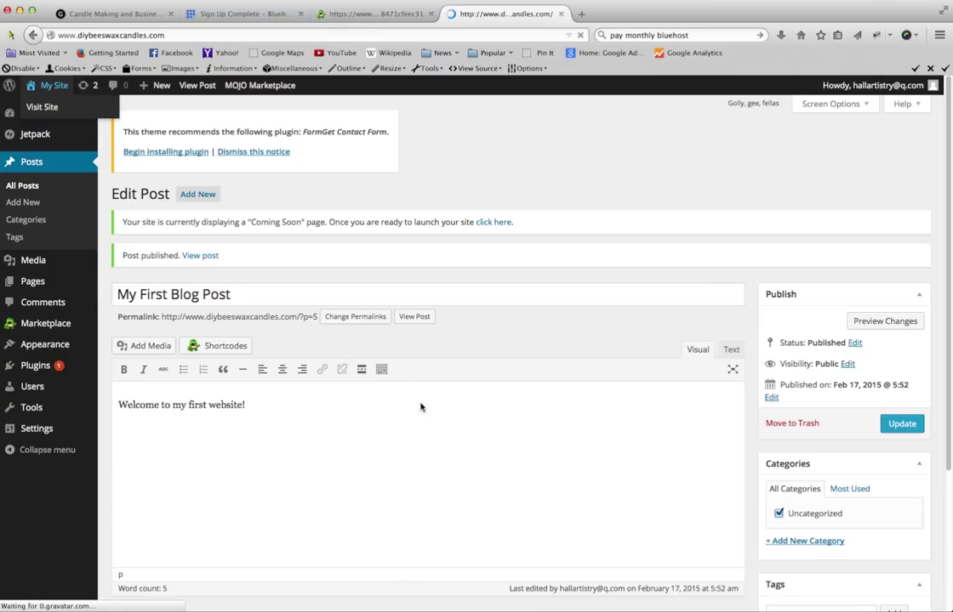
scroll(426, 411, "down", 3)
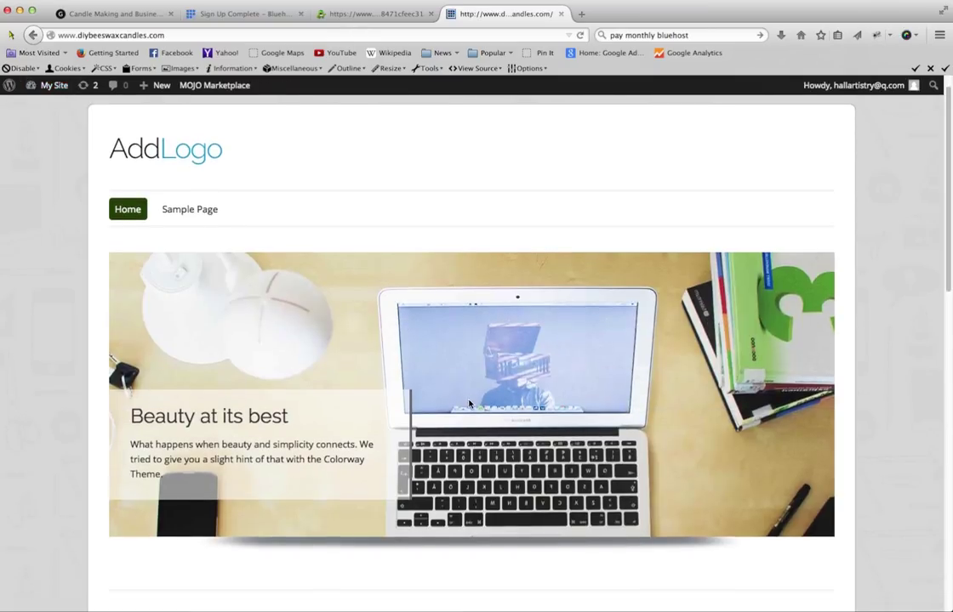
scroll(469, 404, "down", 10)
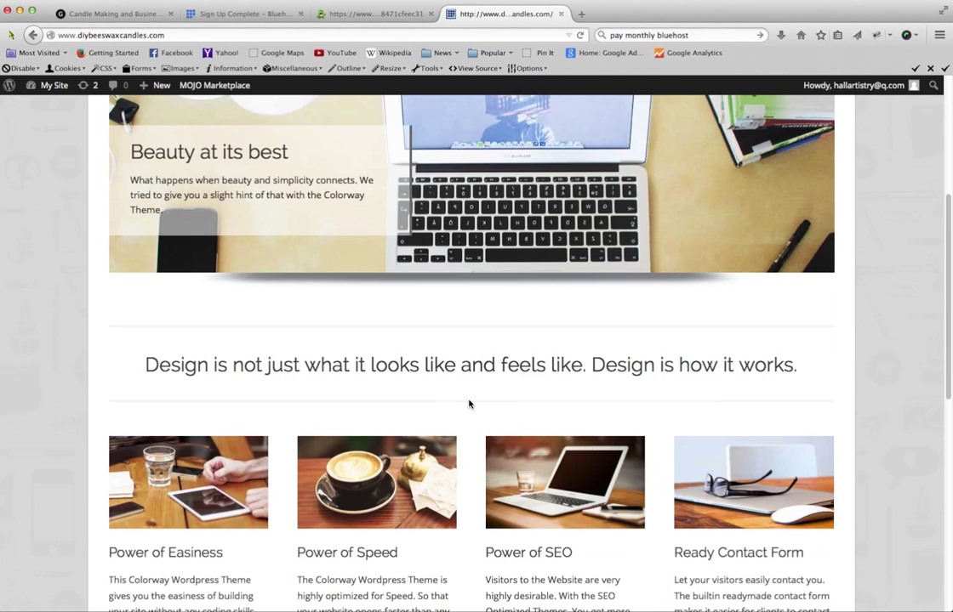
scroll(468, 404, "down", 5)
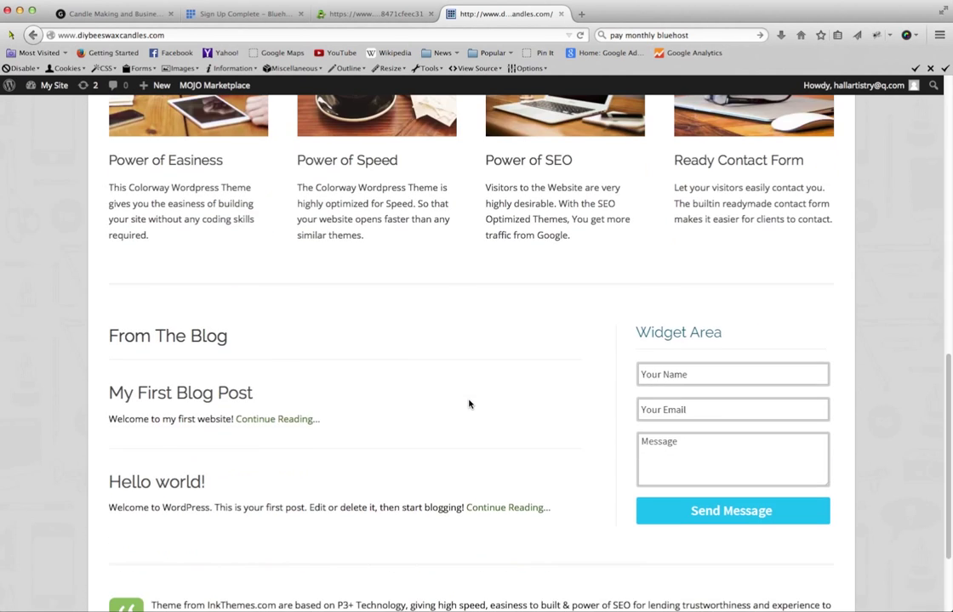
scroll(469, 404, "up", 12)
scroll(468, 404, "up", 5)
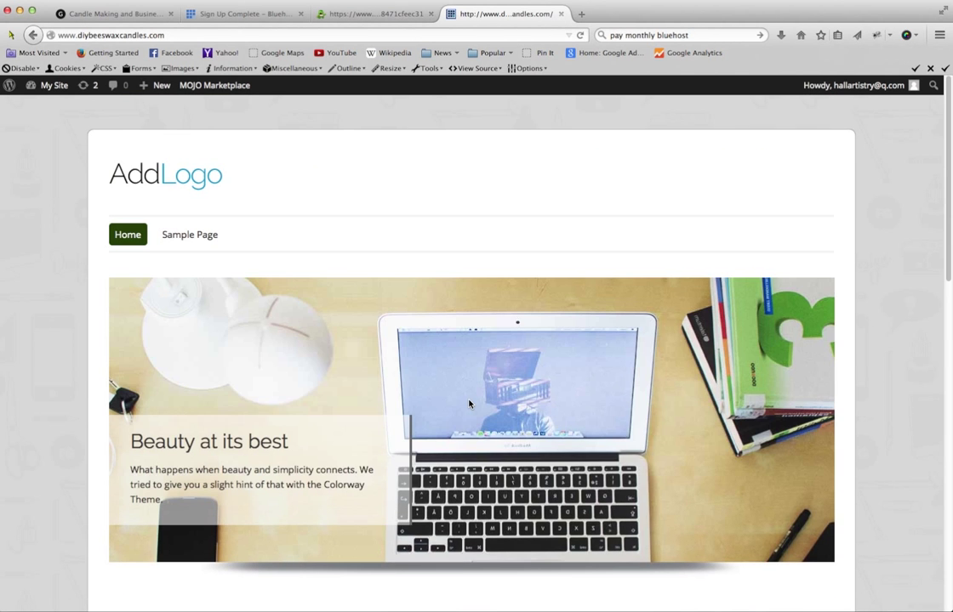
scroll(468, 404, "down", 7)
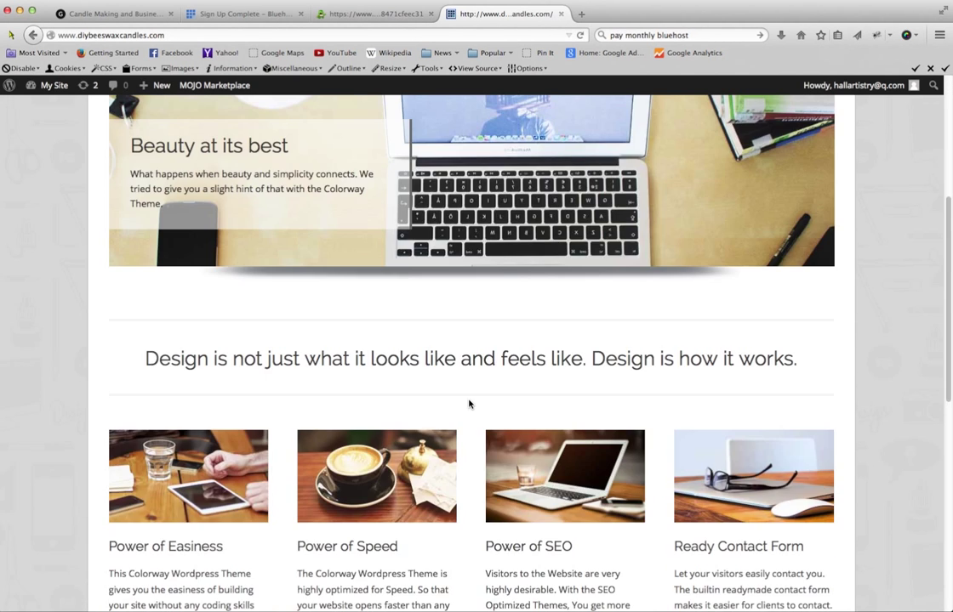
scroll(469, 404, "down", 12)
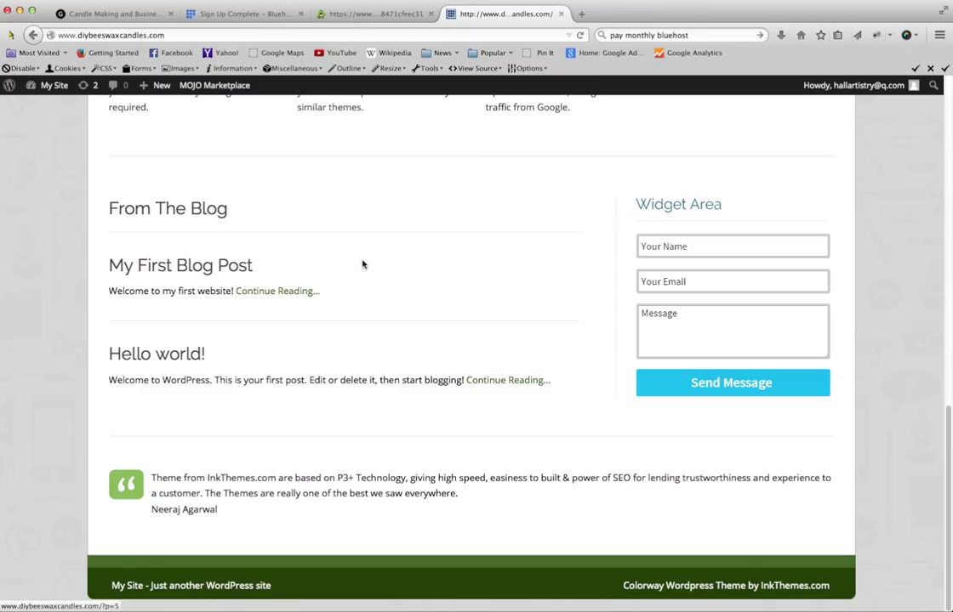
scroll(362, 265, "up", 4)
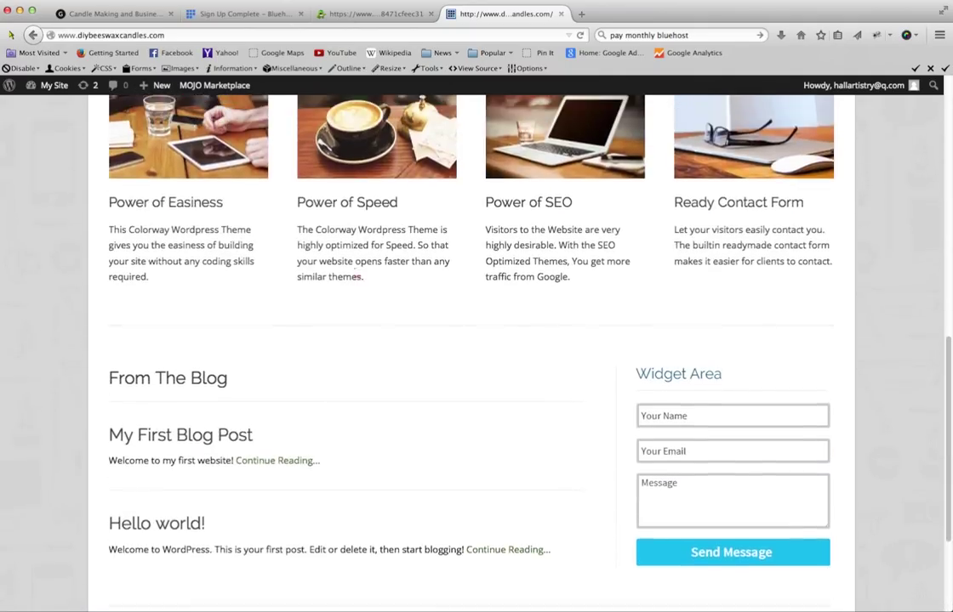
scroll(355, 266, "down", 4)
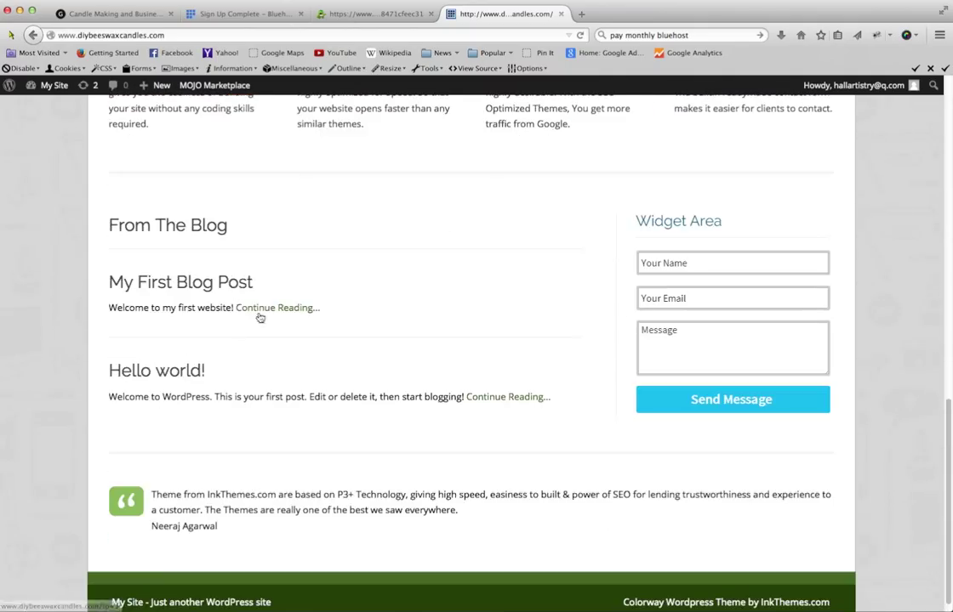
- Open My First Blog Post's full page via Continue Reading and review it
left_click(259, 311)
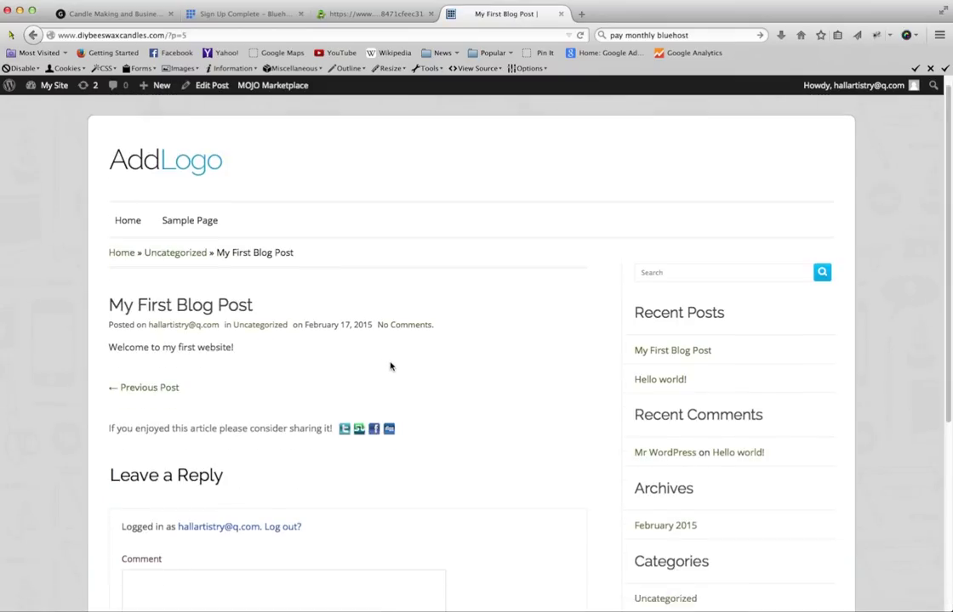
scroll(390, 366, "down", 1)
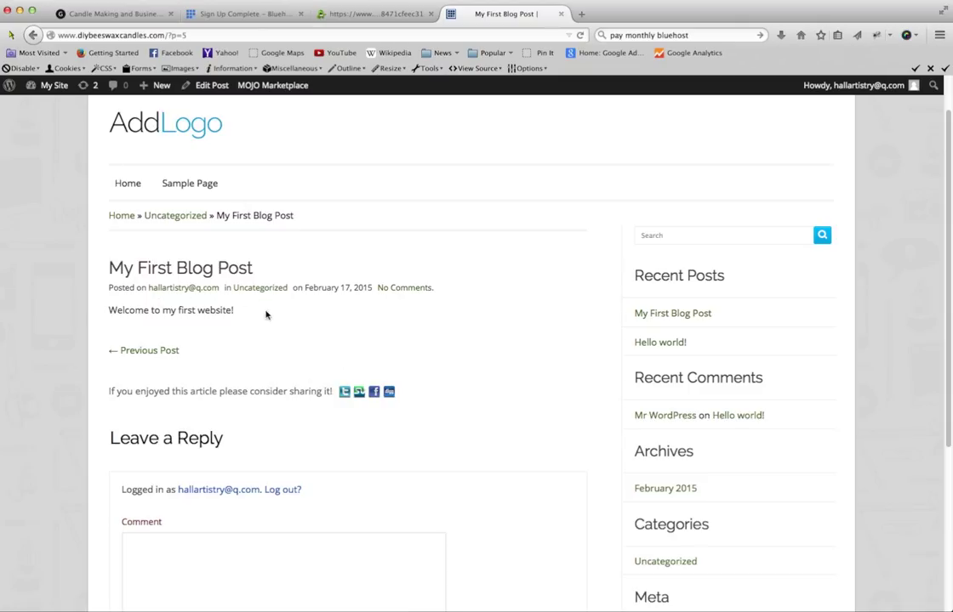
scroll(298, 361, "up", 1)
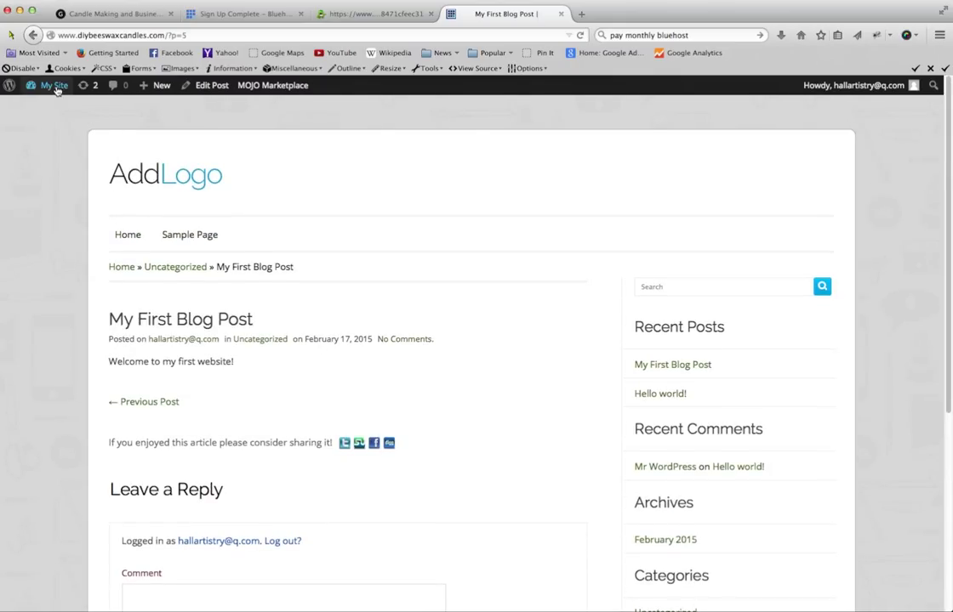
- Return to the Dashboard and review At a Glance's 2 posts and the recently published My First Blog Post
left_click(53, 87)
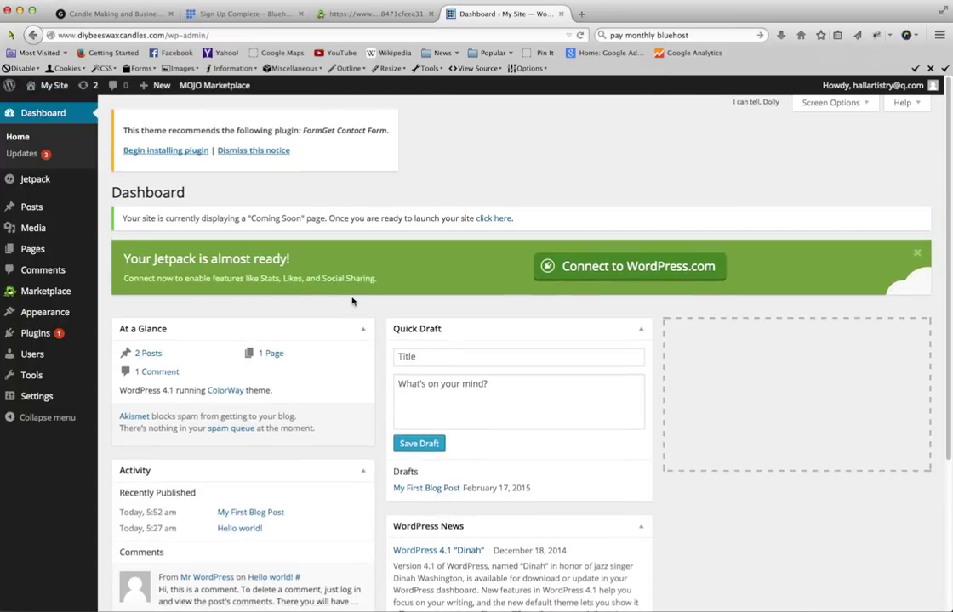
scroll(358, 308, "down", 3)
scroll(360, 309, "up", 3)
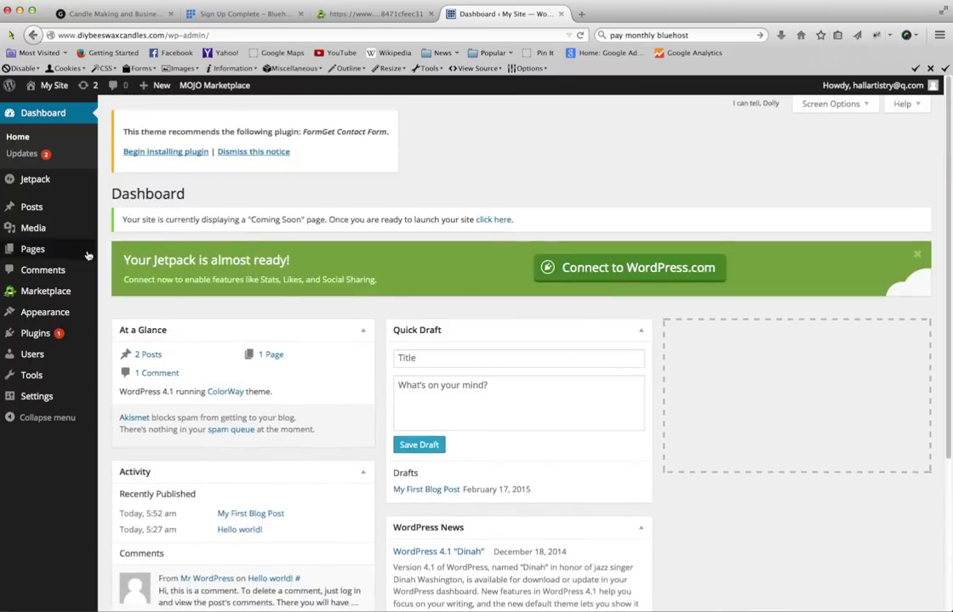
mouse_move(78, 196)
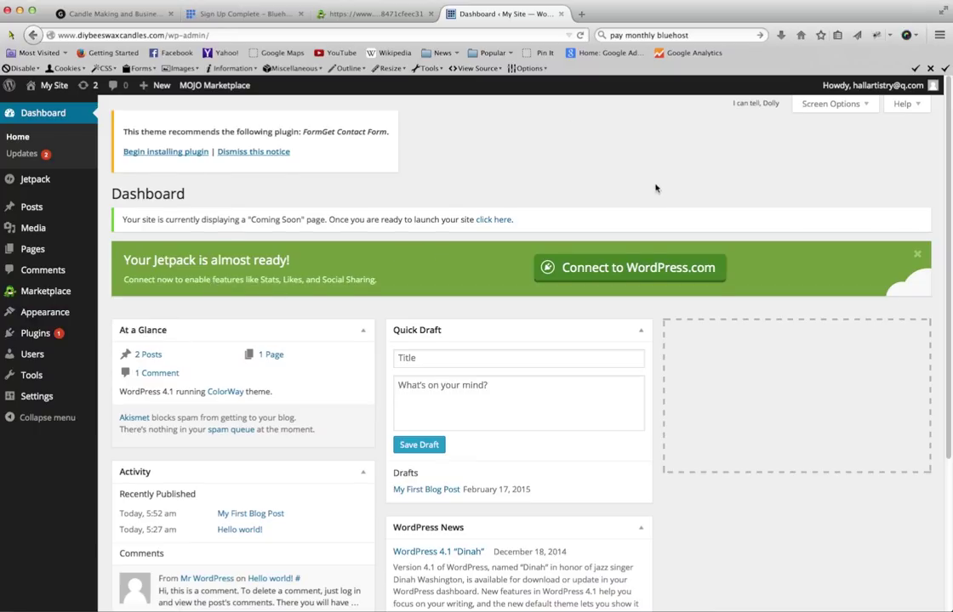
scroll(654, 187, "down", 3)
scroll(654, 188, "down", 5)
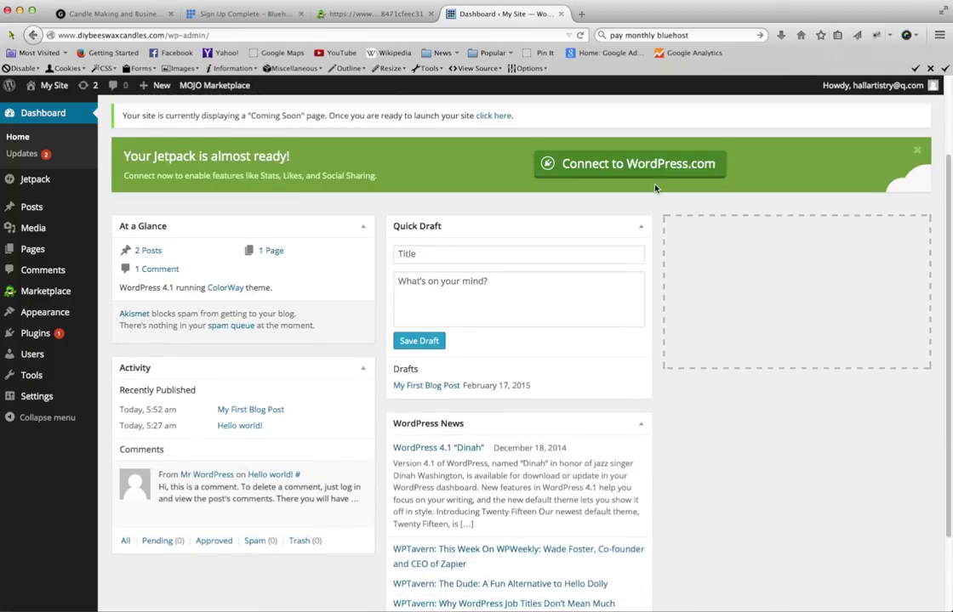
scroll(497, 362, "up", 10)
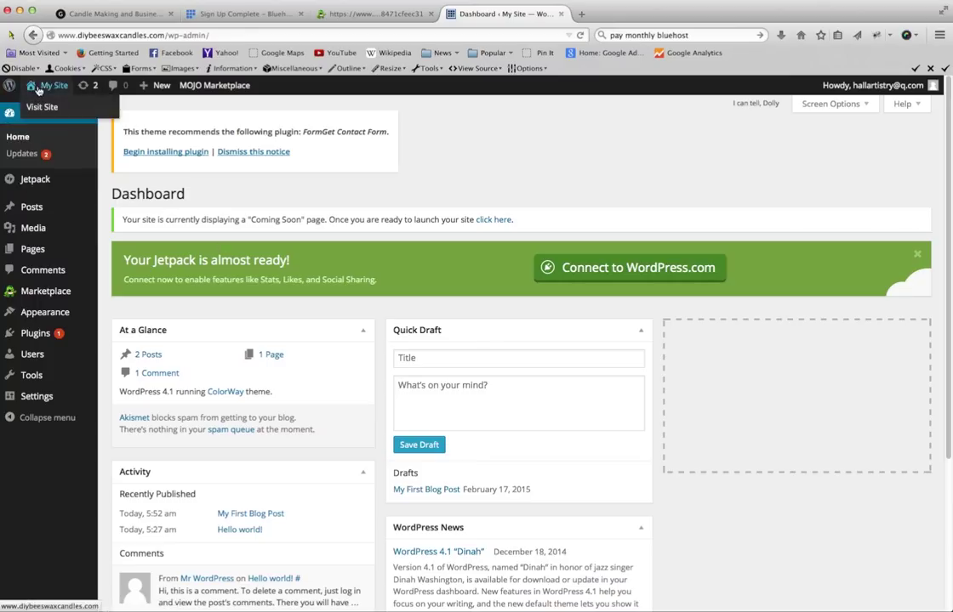
- Visit the live diybeeswaxcandles.com front page and scroll through its ColorWay slider and feature boxes
left_click(68, 99)
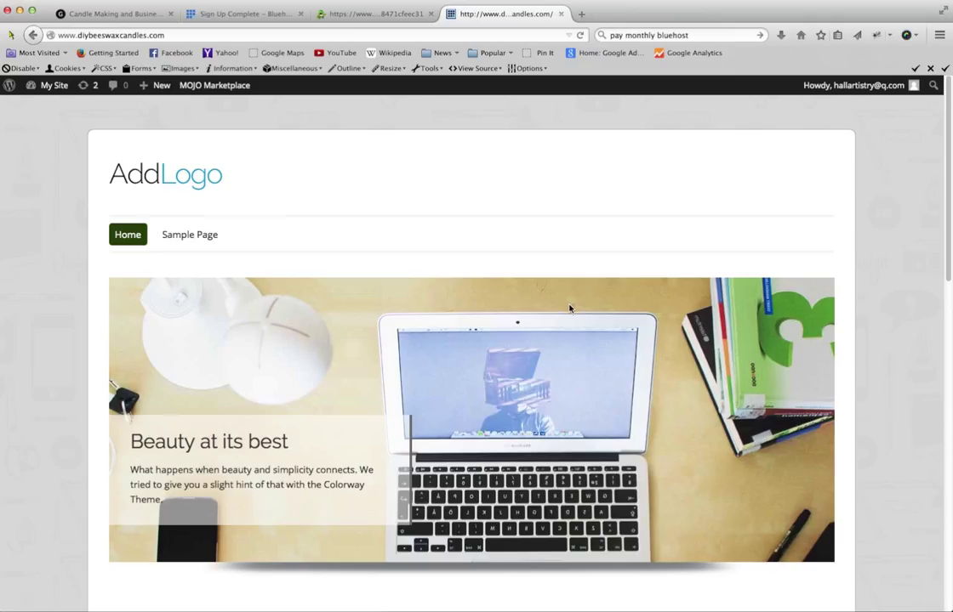
scroll(577, 336, "down", 5)
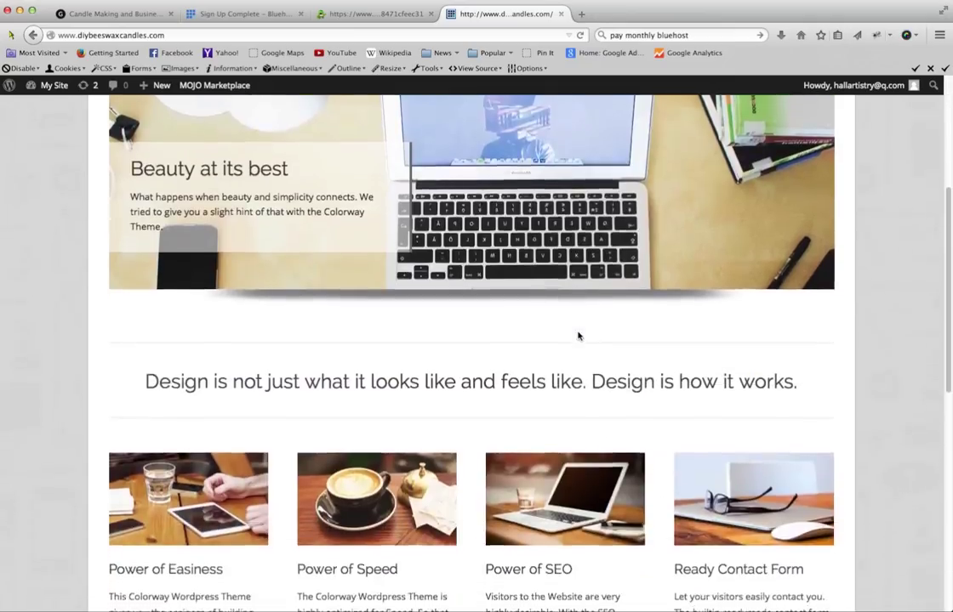
scroll(578, 336, "up", 5)
scroll(577, 335, "up", 1)
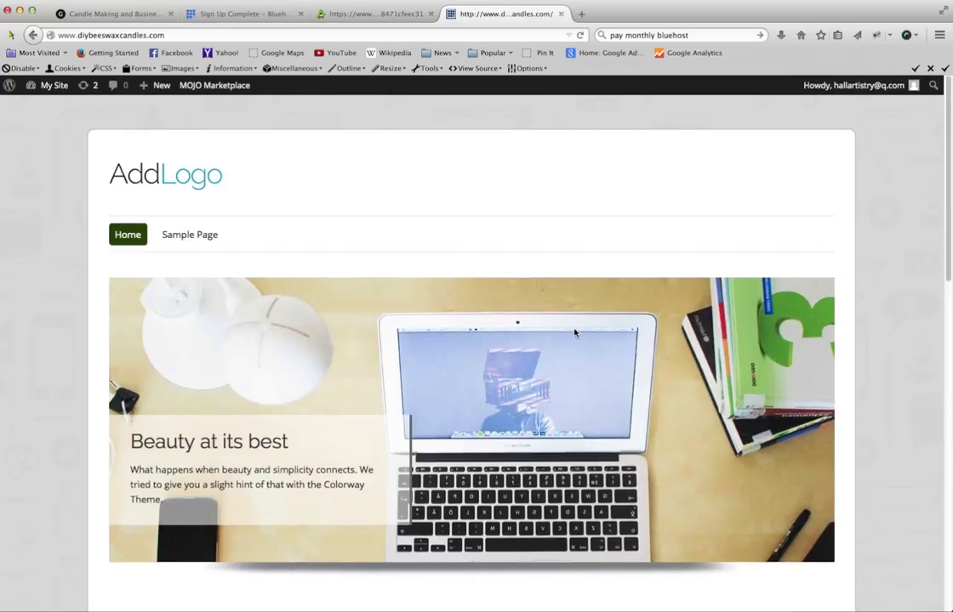